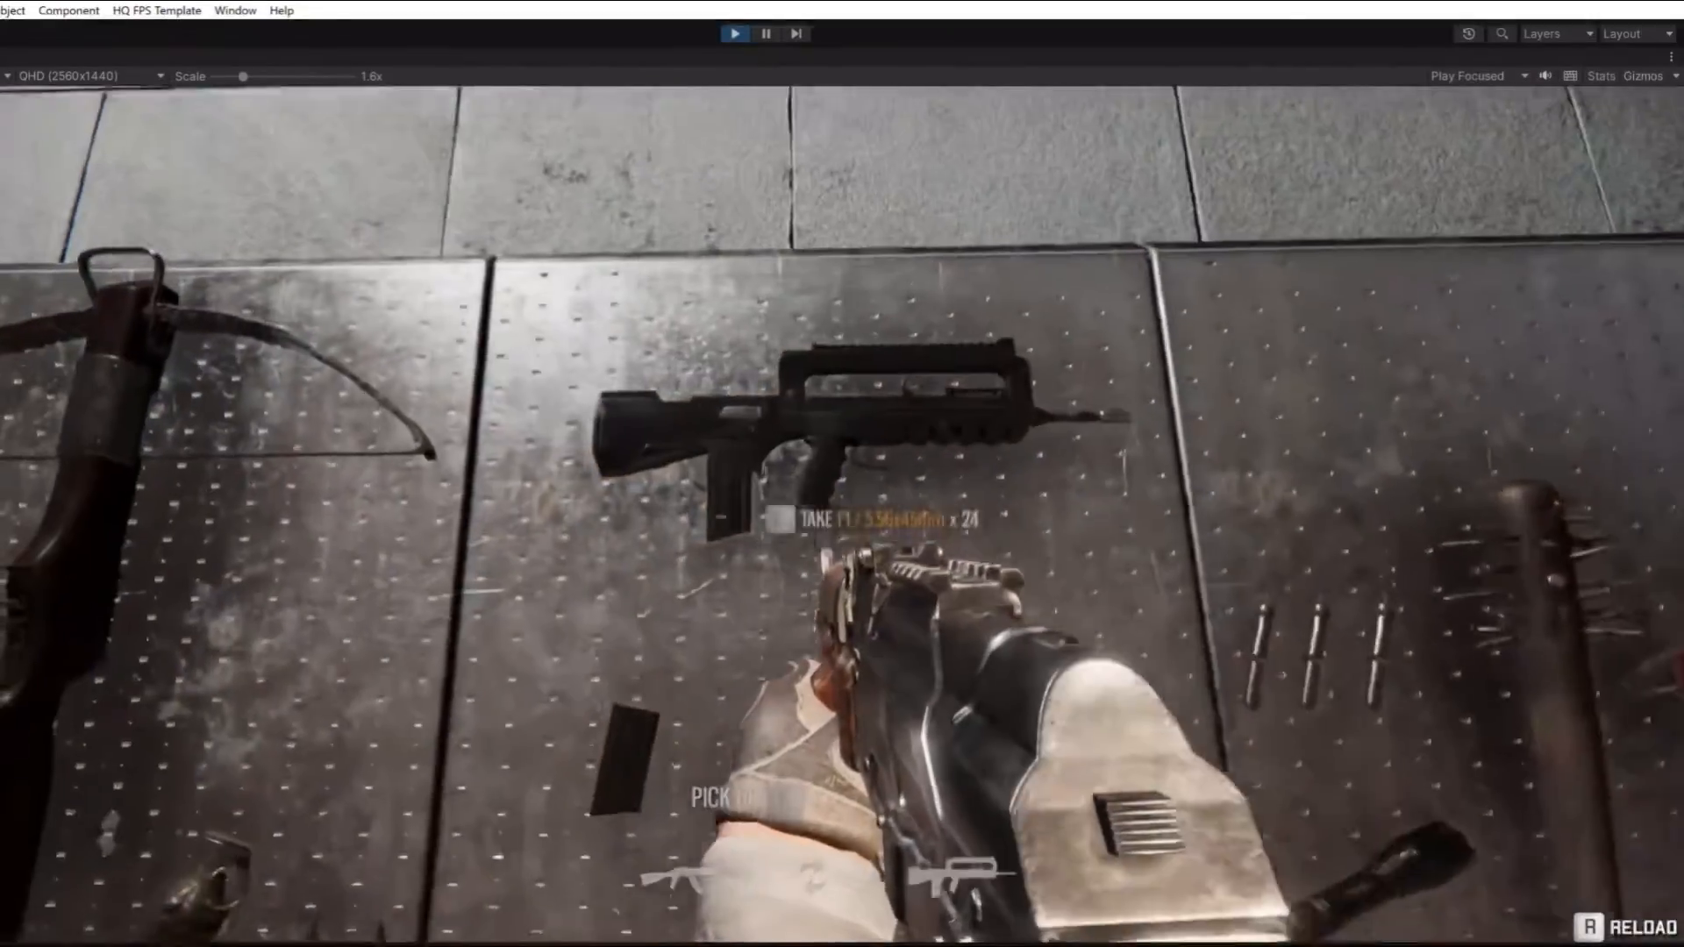
pyautogui.press('e')
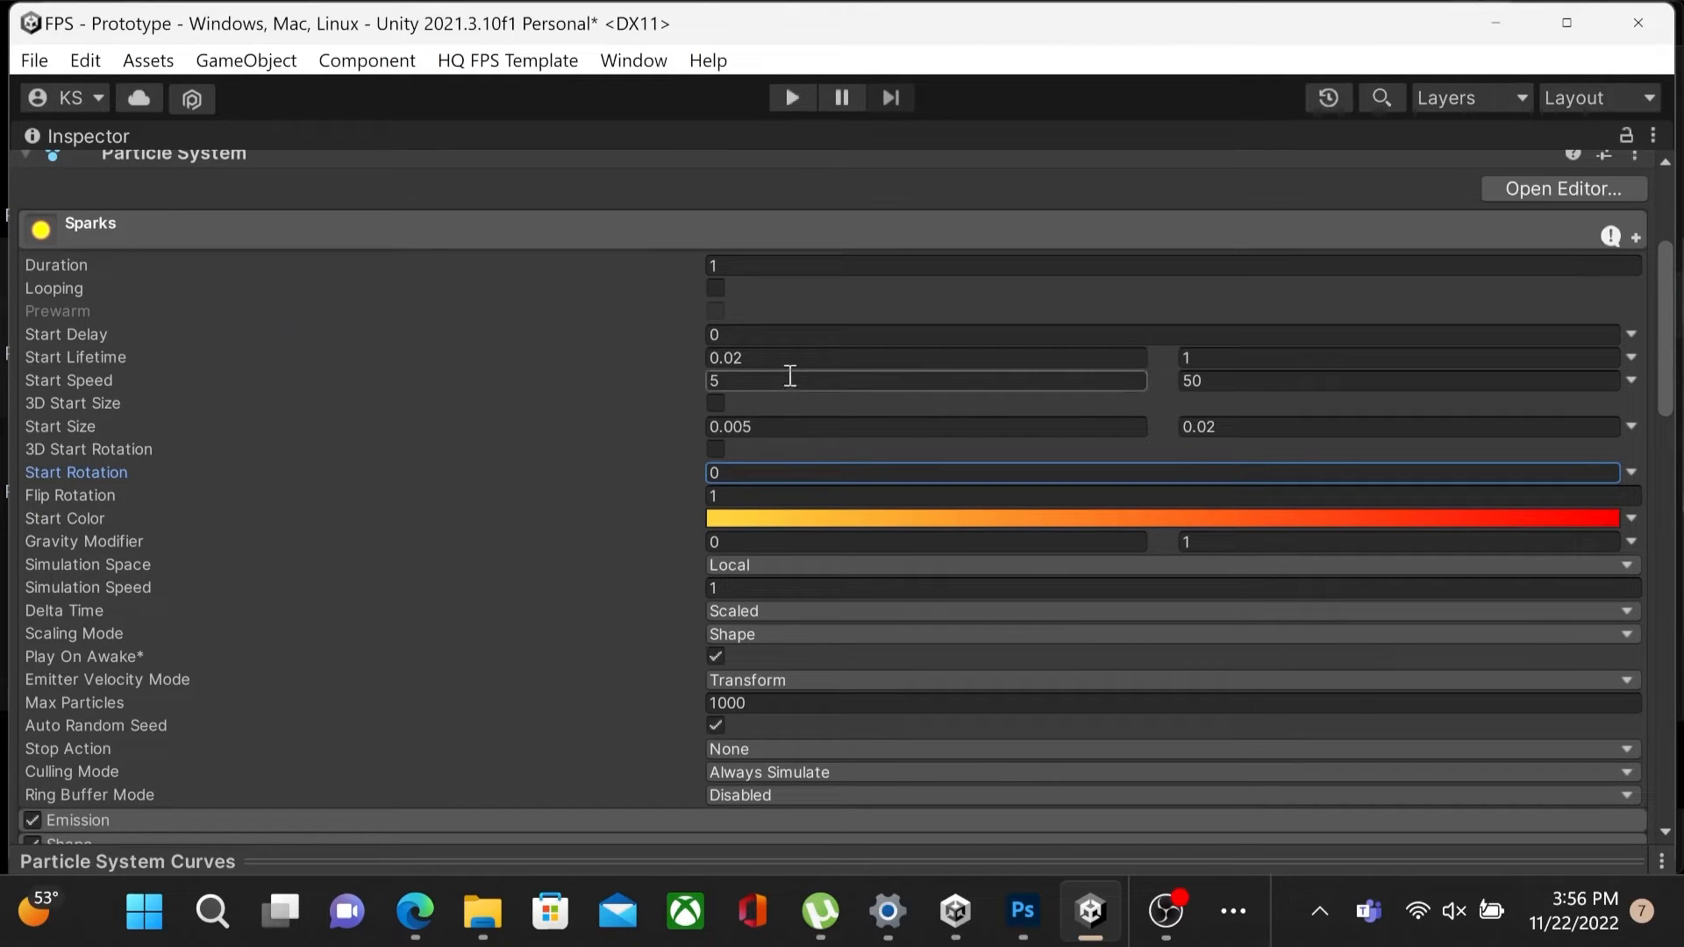
# Check the value mode options of the Sparks particle system's Start Lifetime and inspect its minimum and maximum values
pyautogui.click(1634, 358)
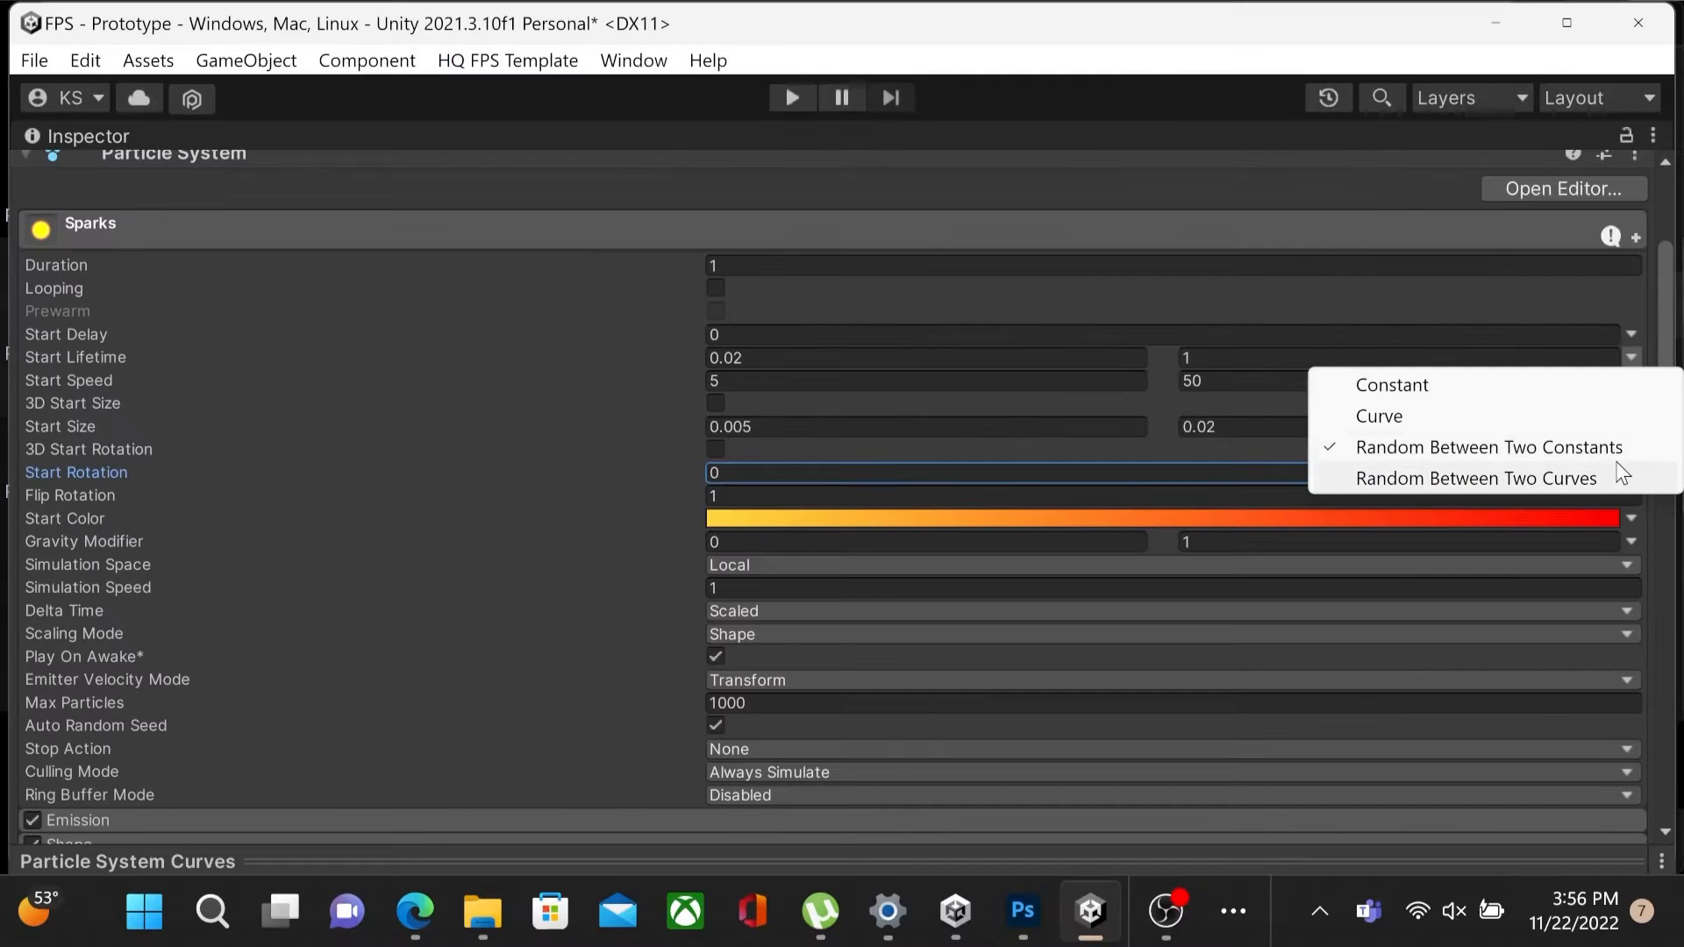
pyautogui.click(1532, 228)
pyautogui.click(1651, 342)
pyautogui.scroll(1, 1635, 334)
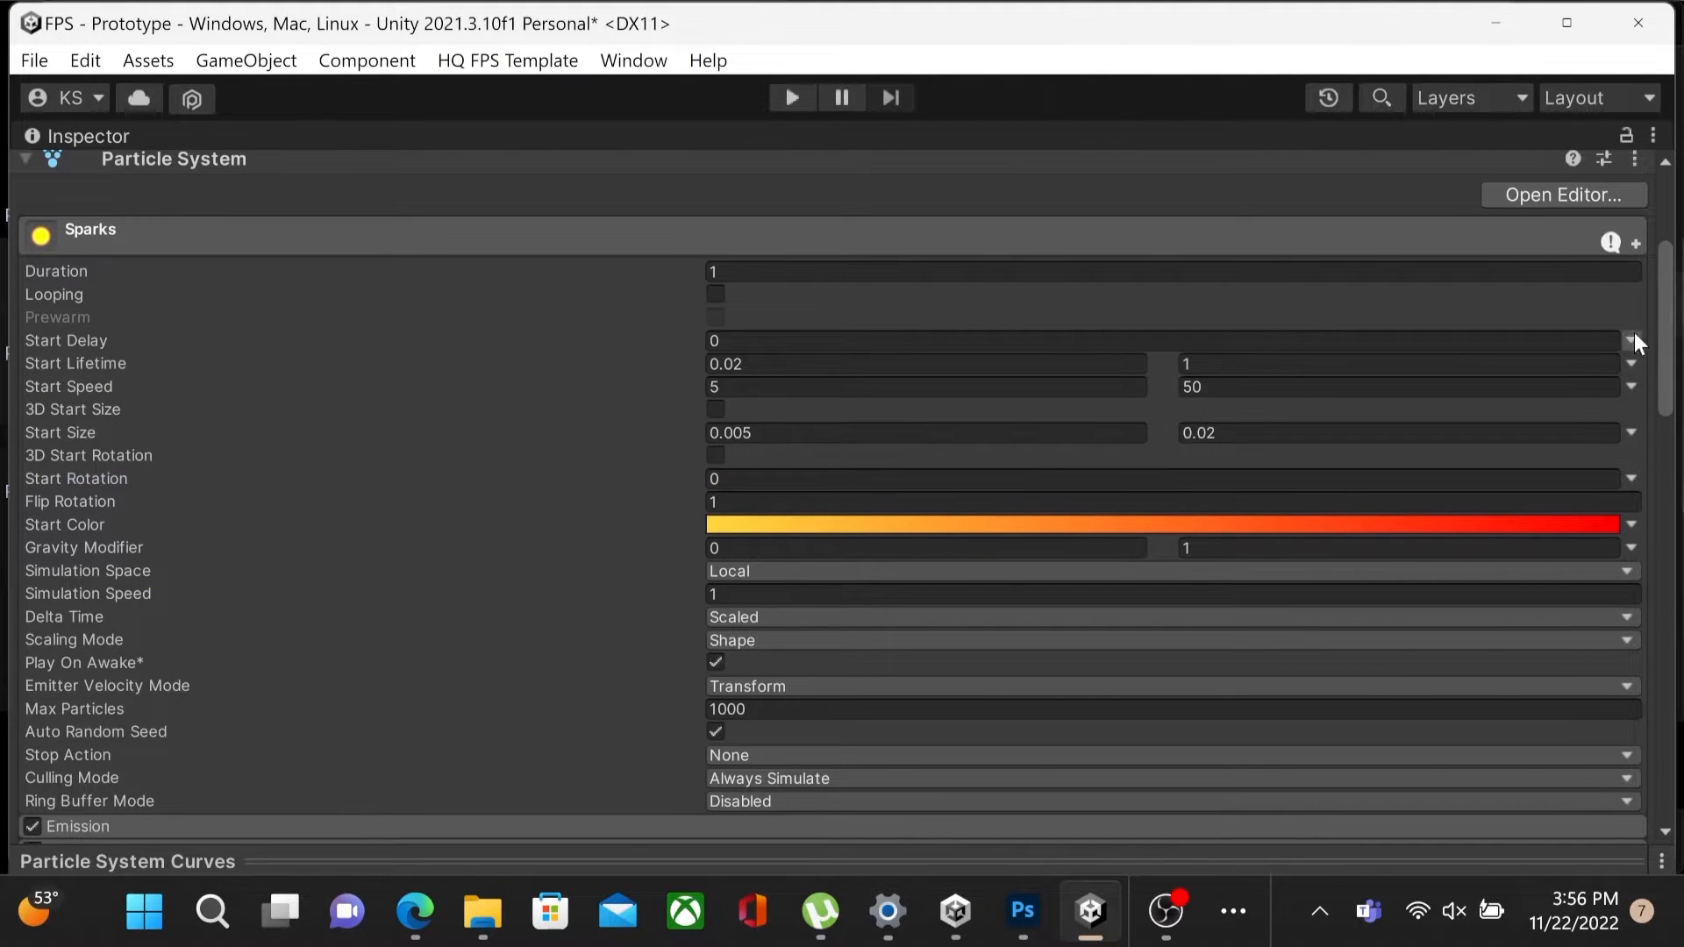
pyautogui.click(788, 367)
pyautogui.press('Return')
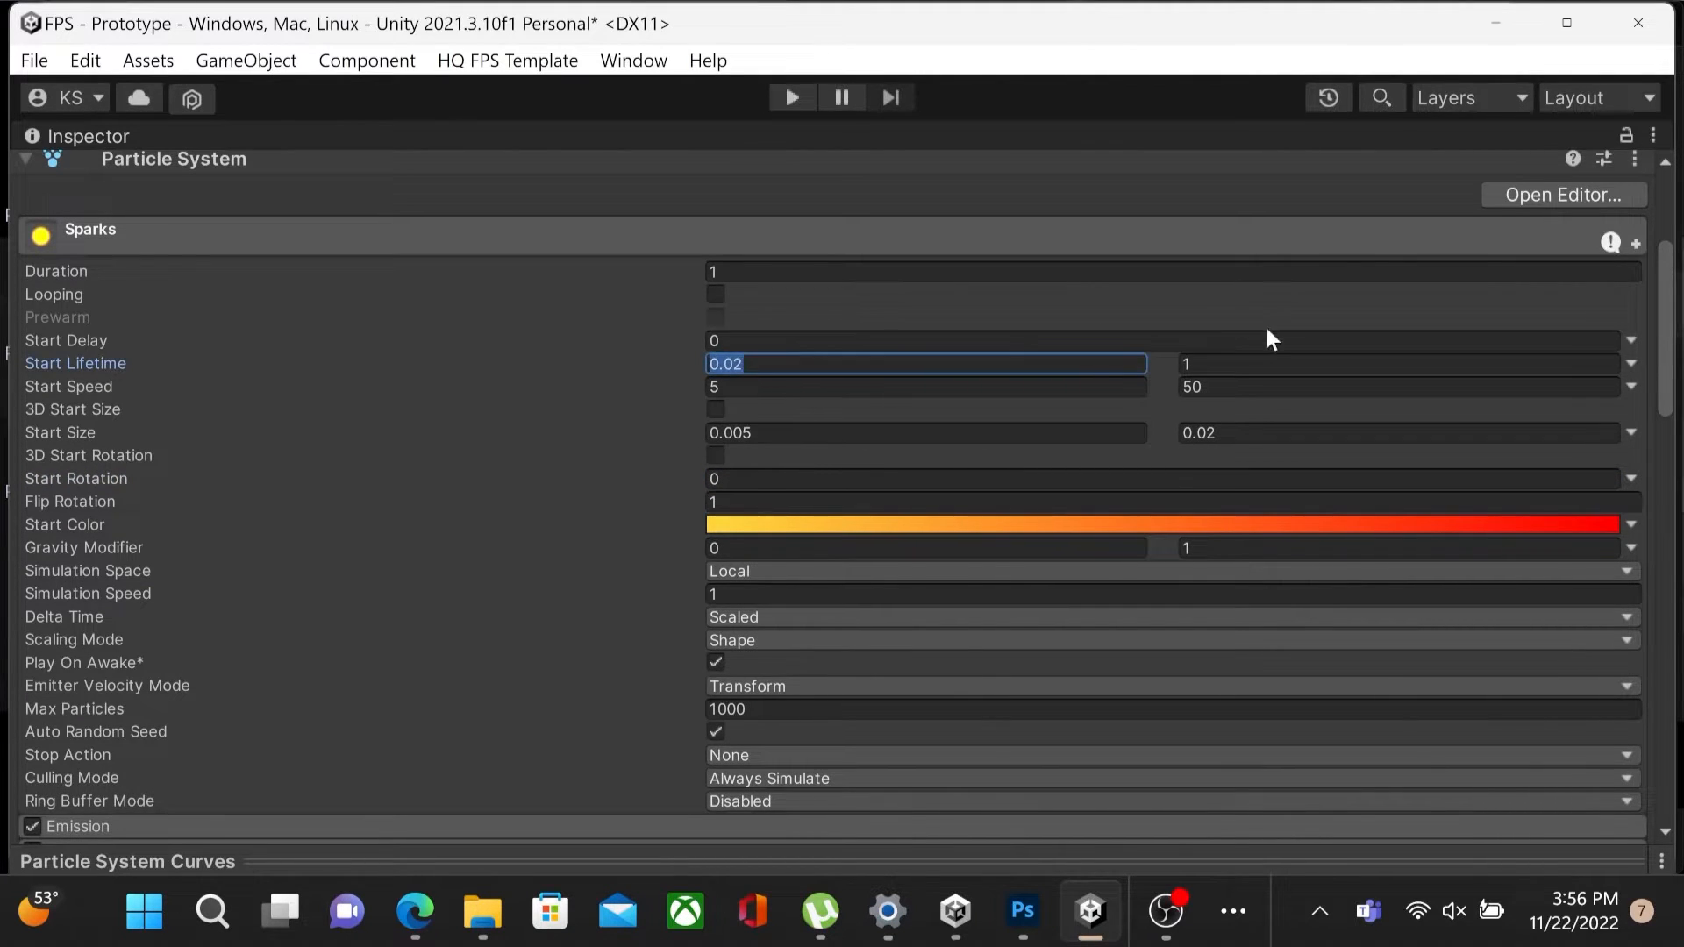
pyautogui.click(1244, 363)
# Inspect the minimum and maximum values of Start Speed and Start Size in the Sparks main module
pyautogui.click(927, 384)
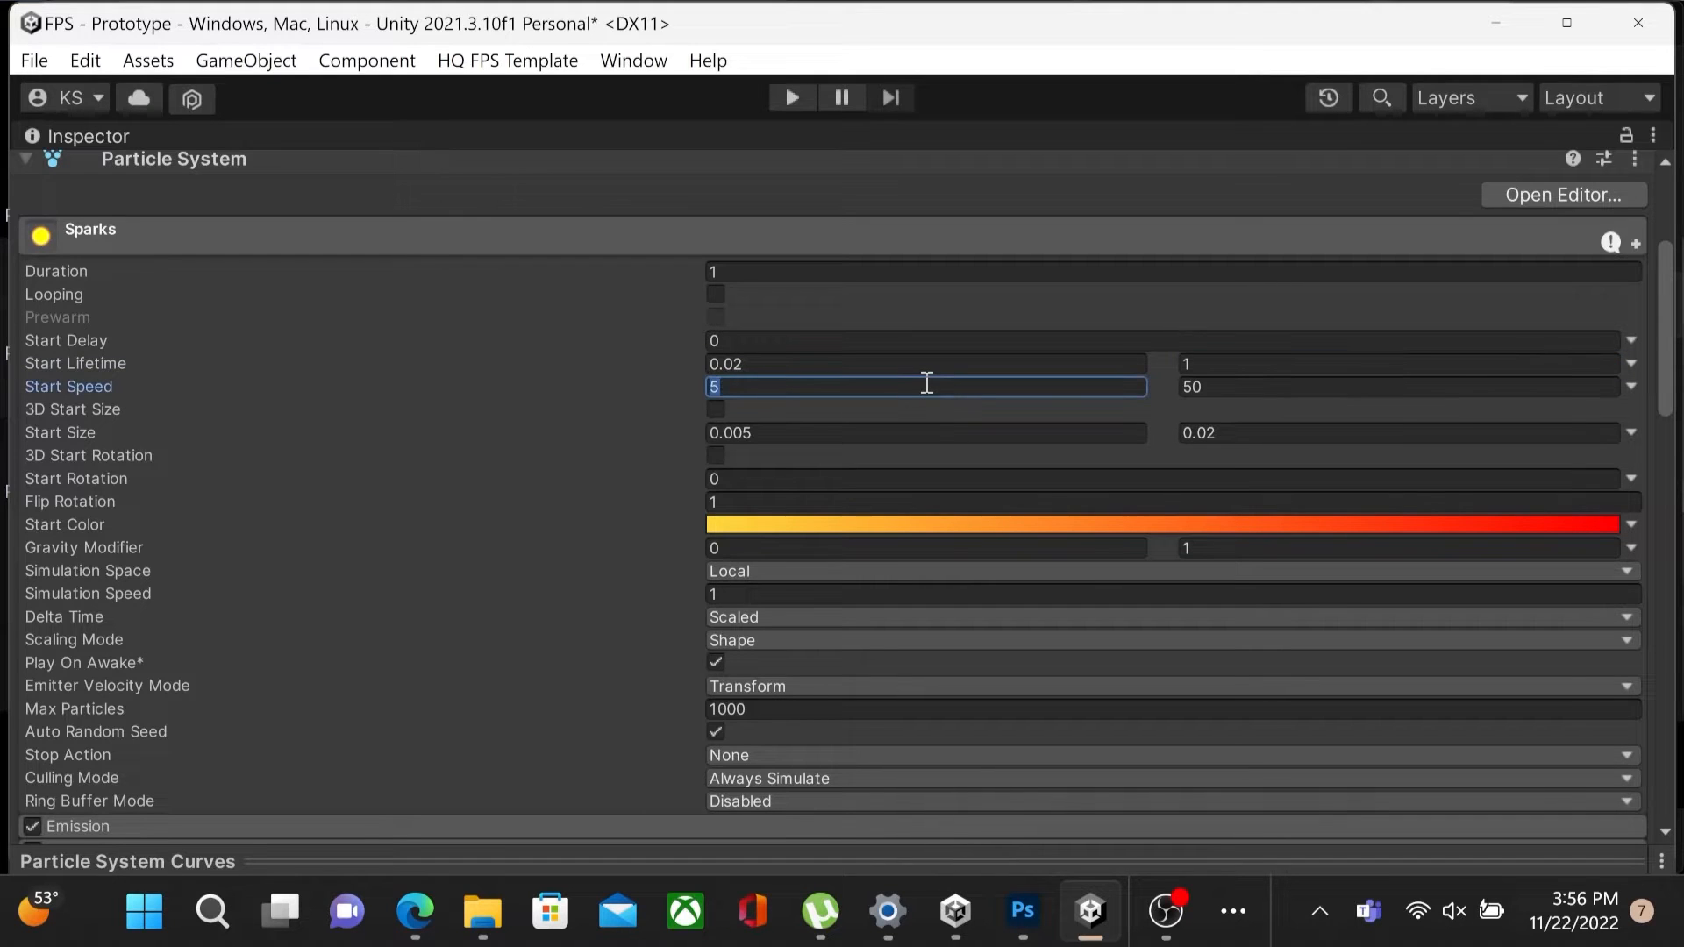
pyautogui.click(1348, 387)
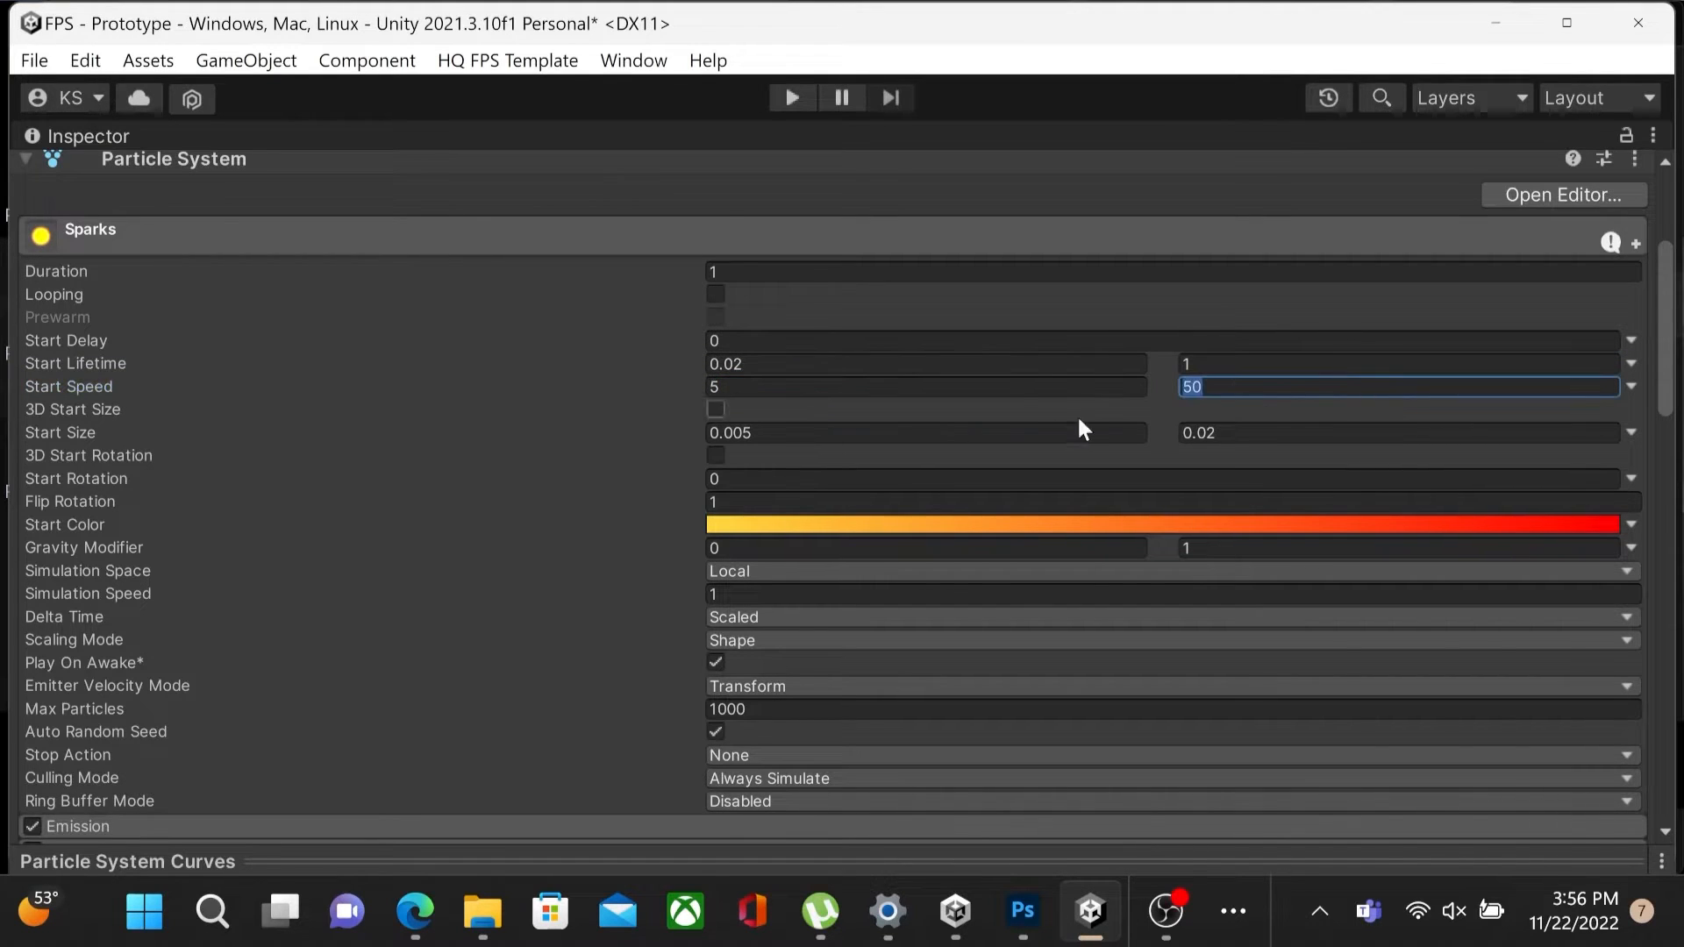
pyautogui.click(864, 425)
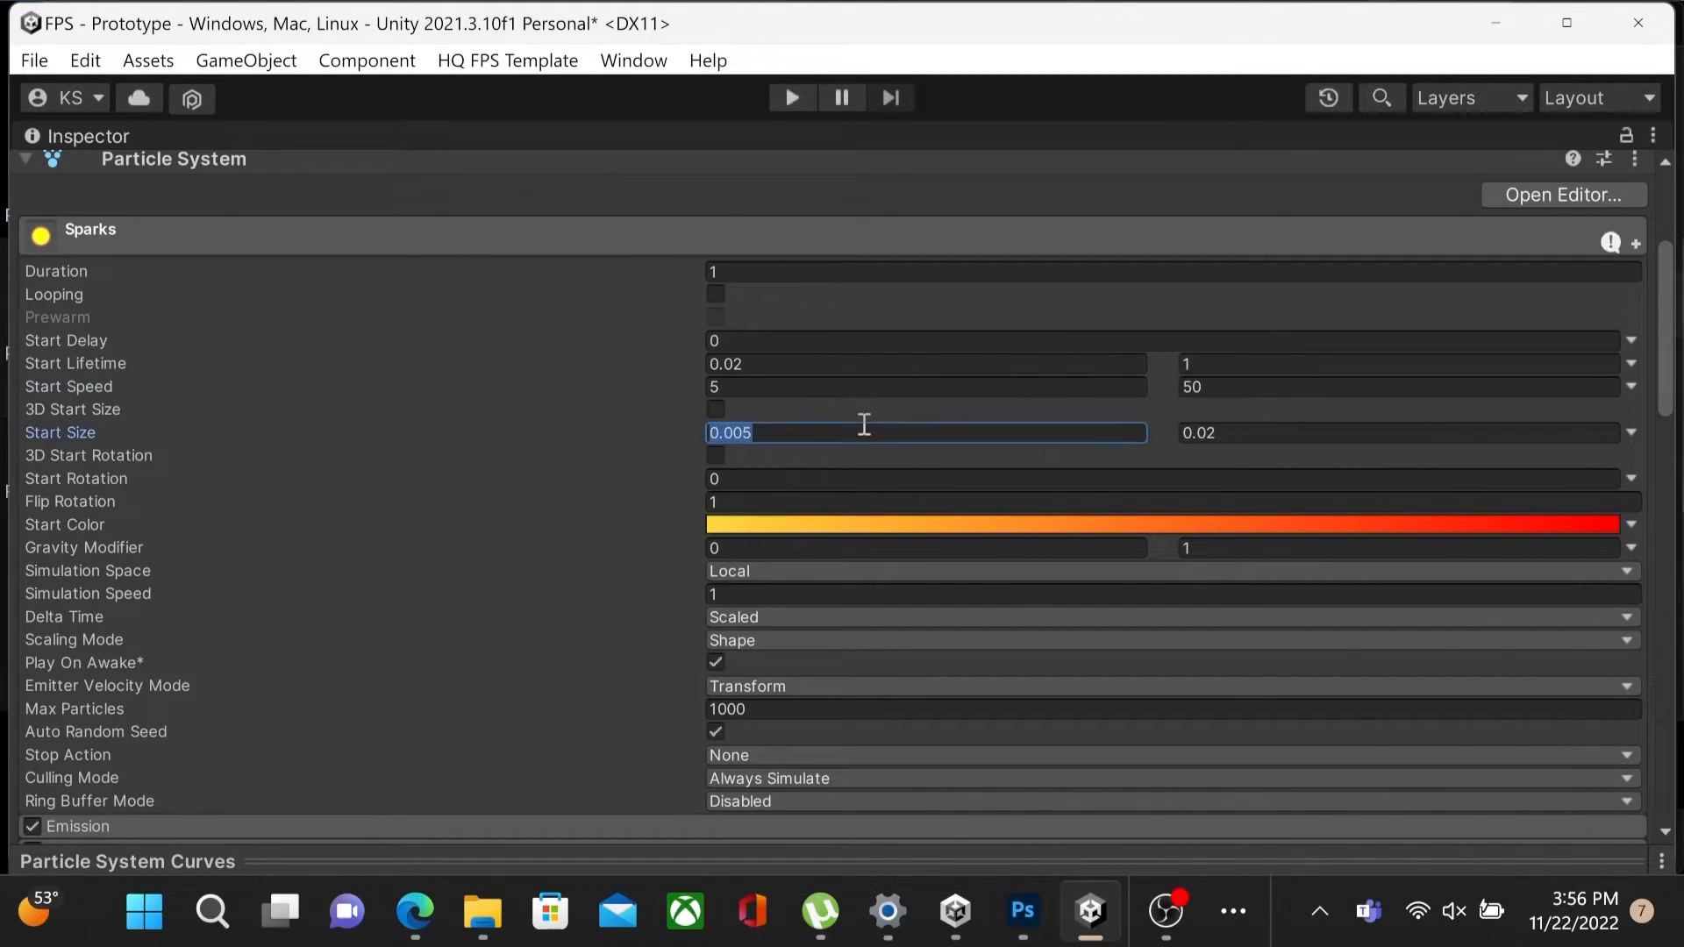
pyautogui.click(1259, 429)
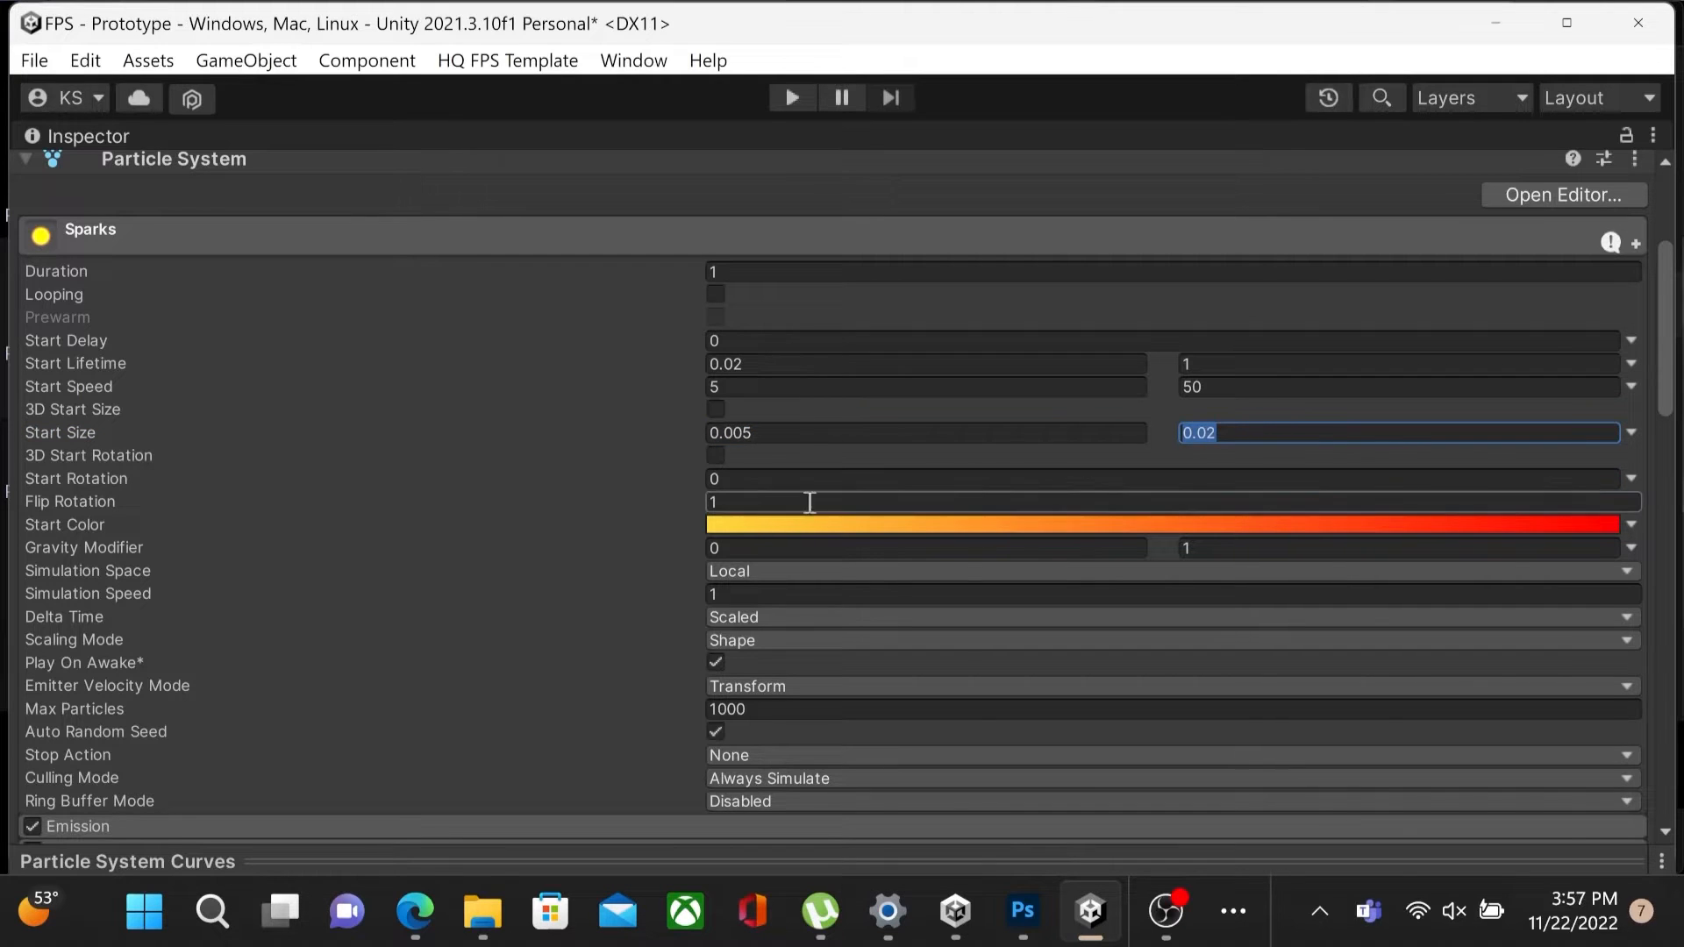
# Switch the Start Color mode to Color and back to Gradient
pyautogui.click(1630, 524)
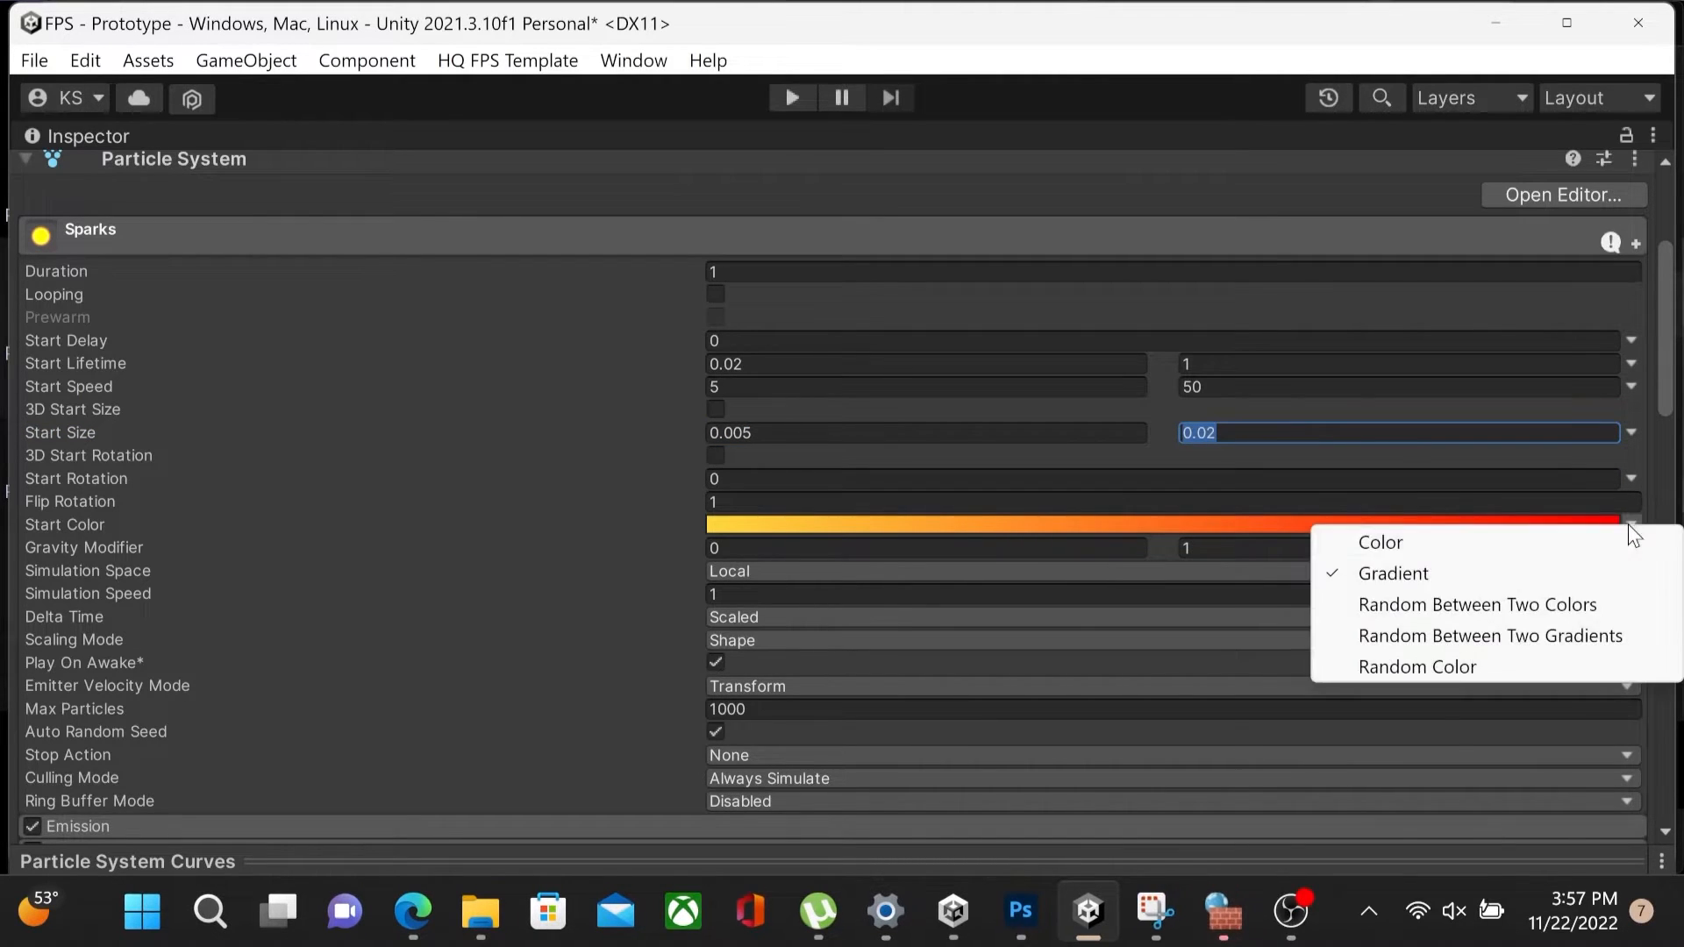
pyautogui.click(1621, 542)
pyautogui.click(1630, 521)
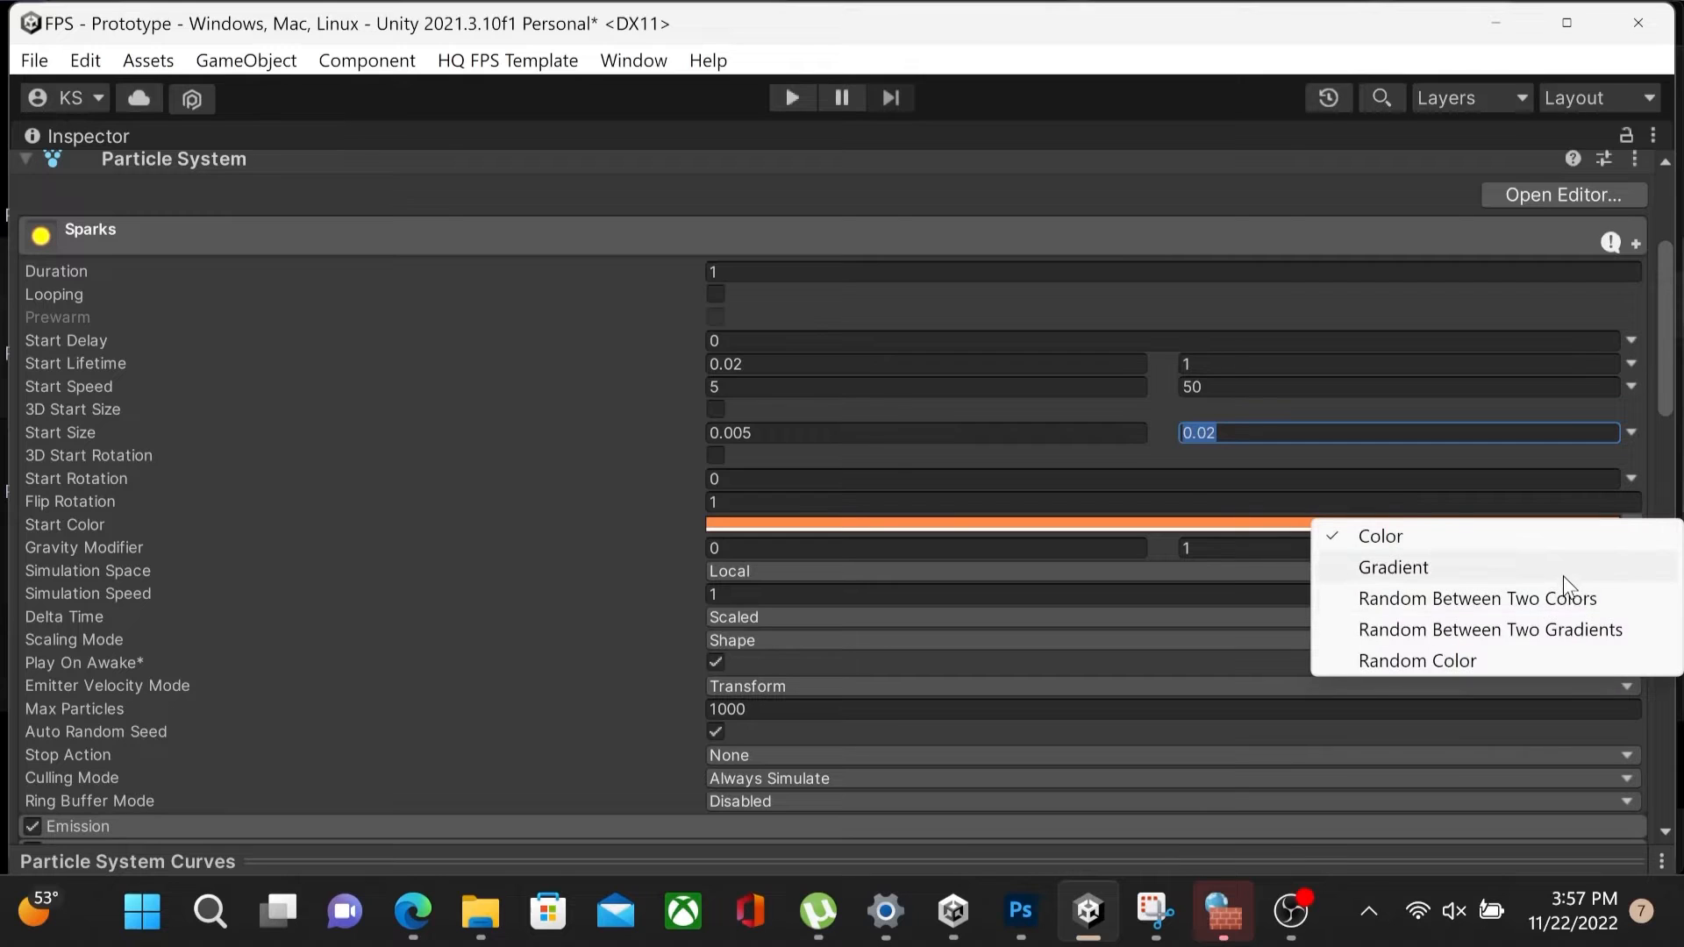
pyautogui.click(1563, 570)
# Adjust the first color key of the Start Color gradient to a bright yellow and close the gradient editor
pyautogui.click(1436, 524)
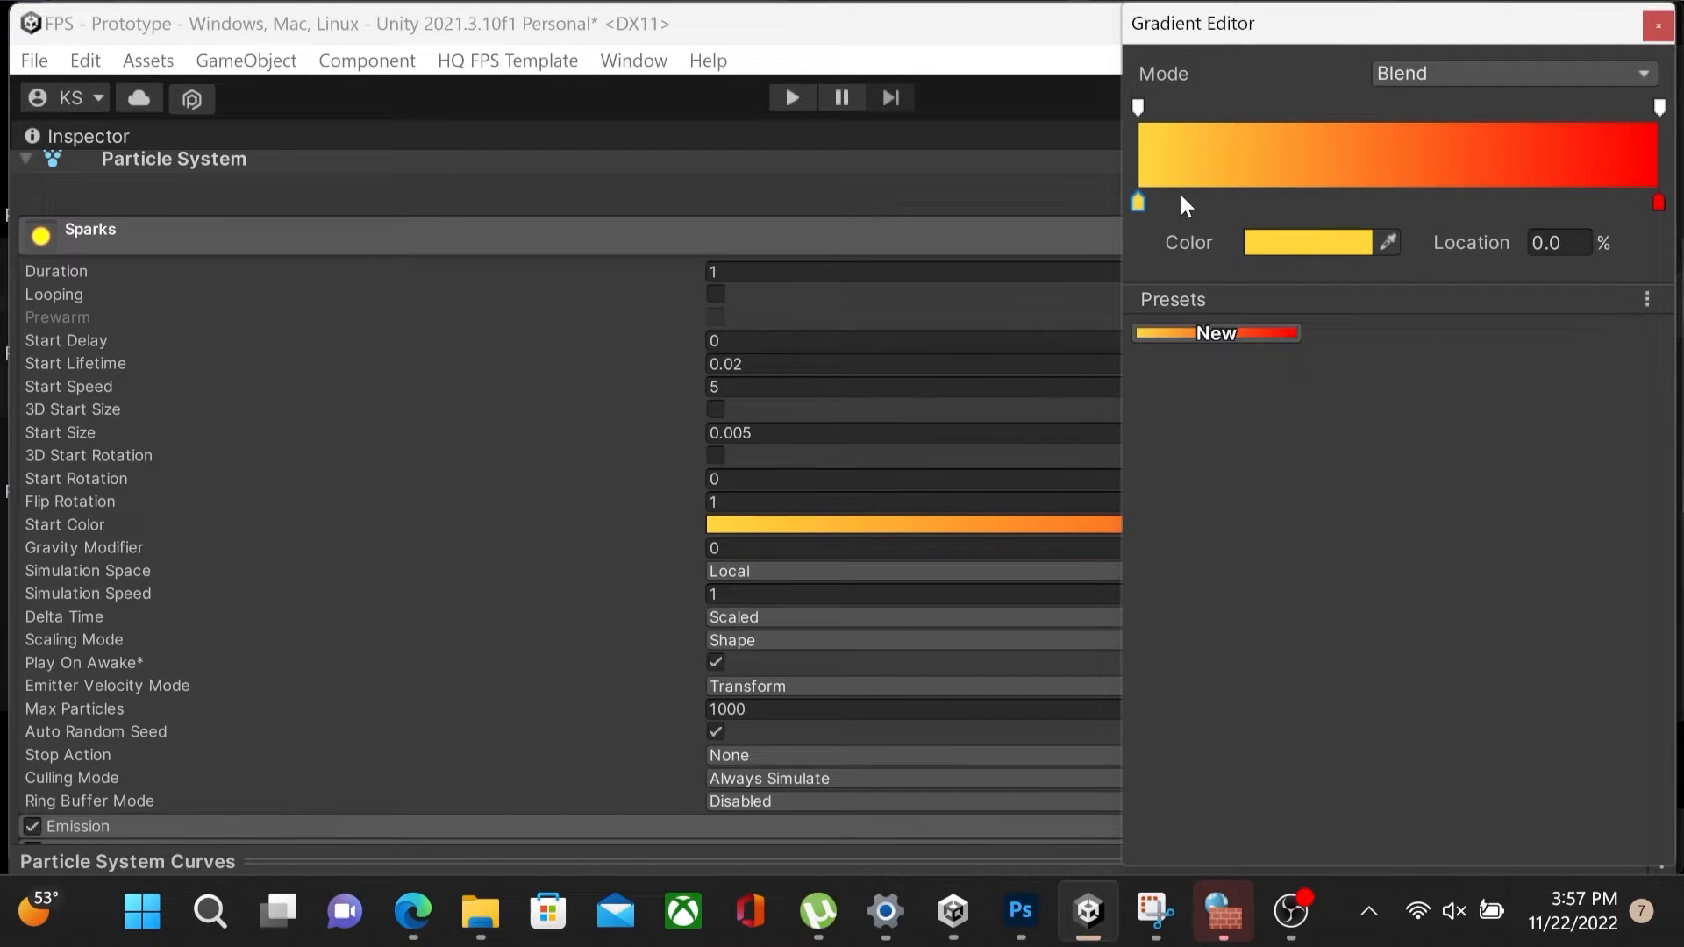
pyautogui.click(1281, 246)
pyautogui.click(1480, 332)
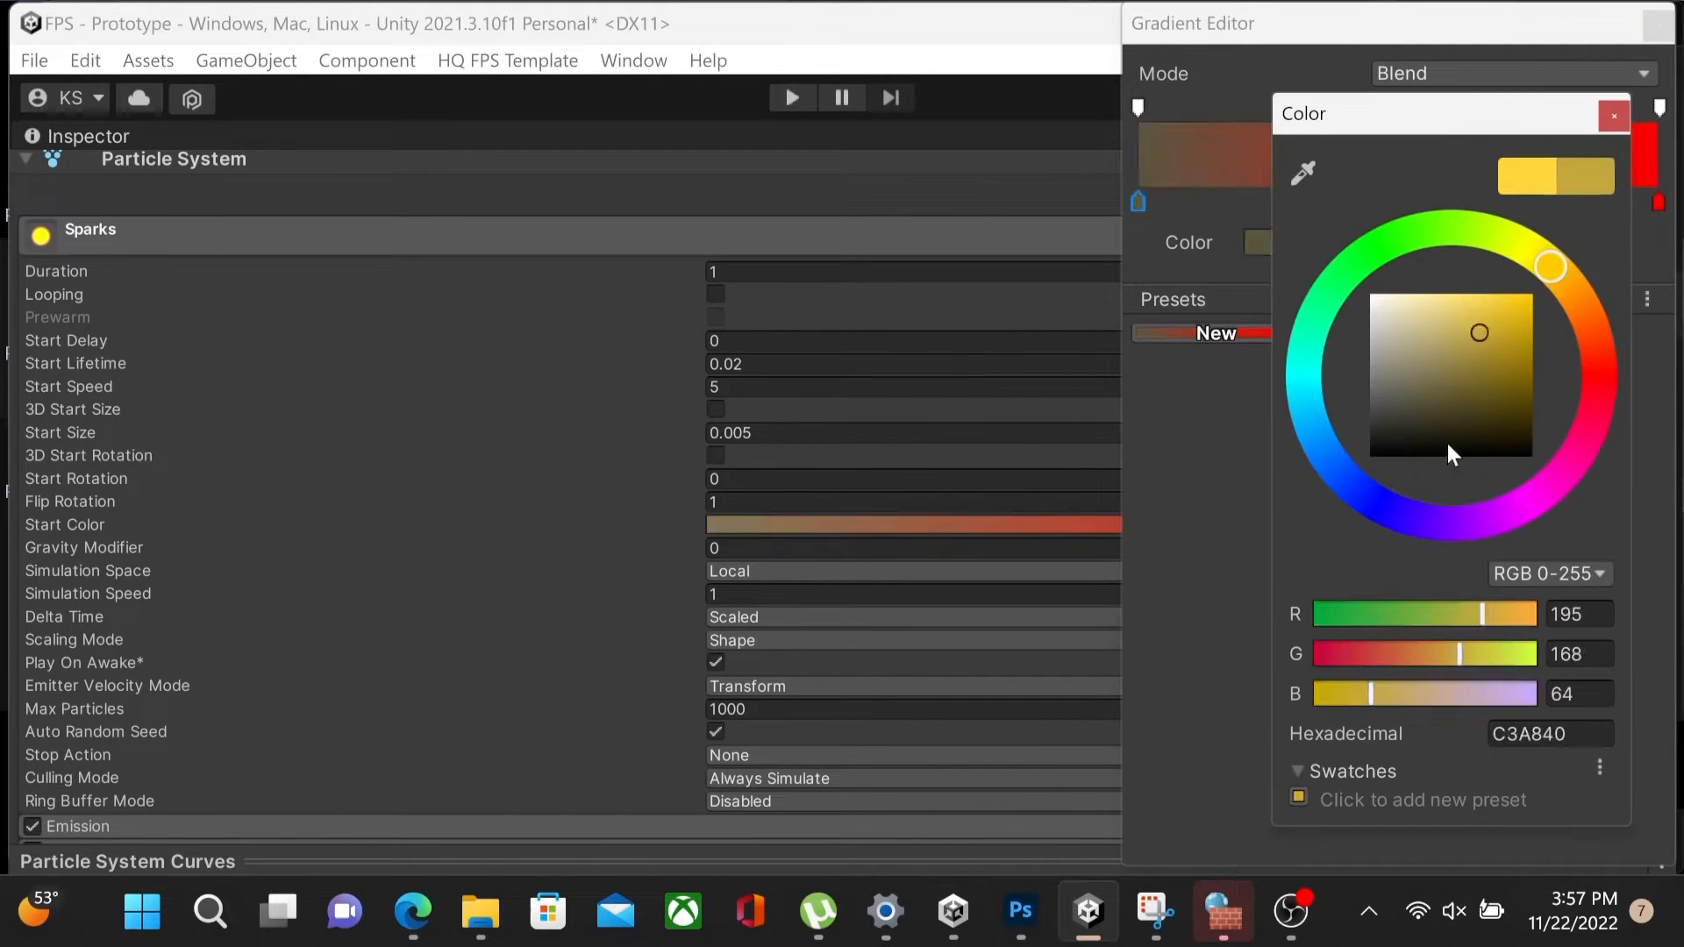
pyautogui.moveTo(1448, 448); pyautogui.dragTo(1487, 245)
pyautogui.click(1614, 115)
pyautogui.click(1658, 23)
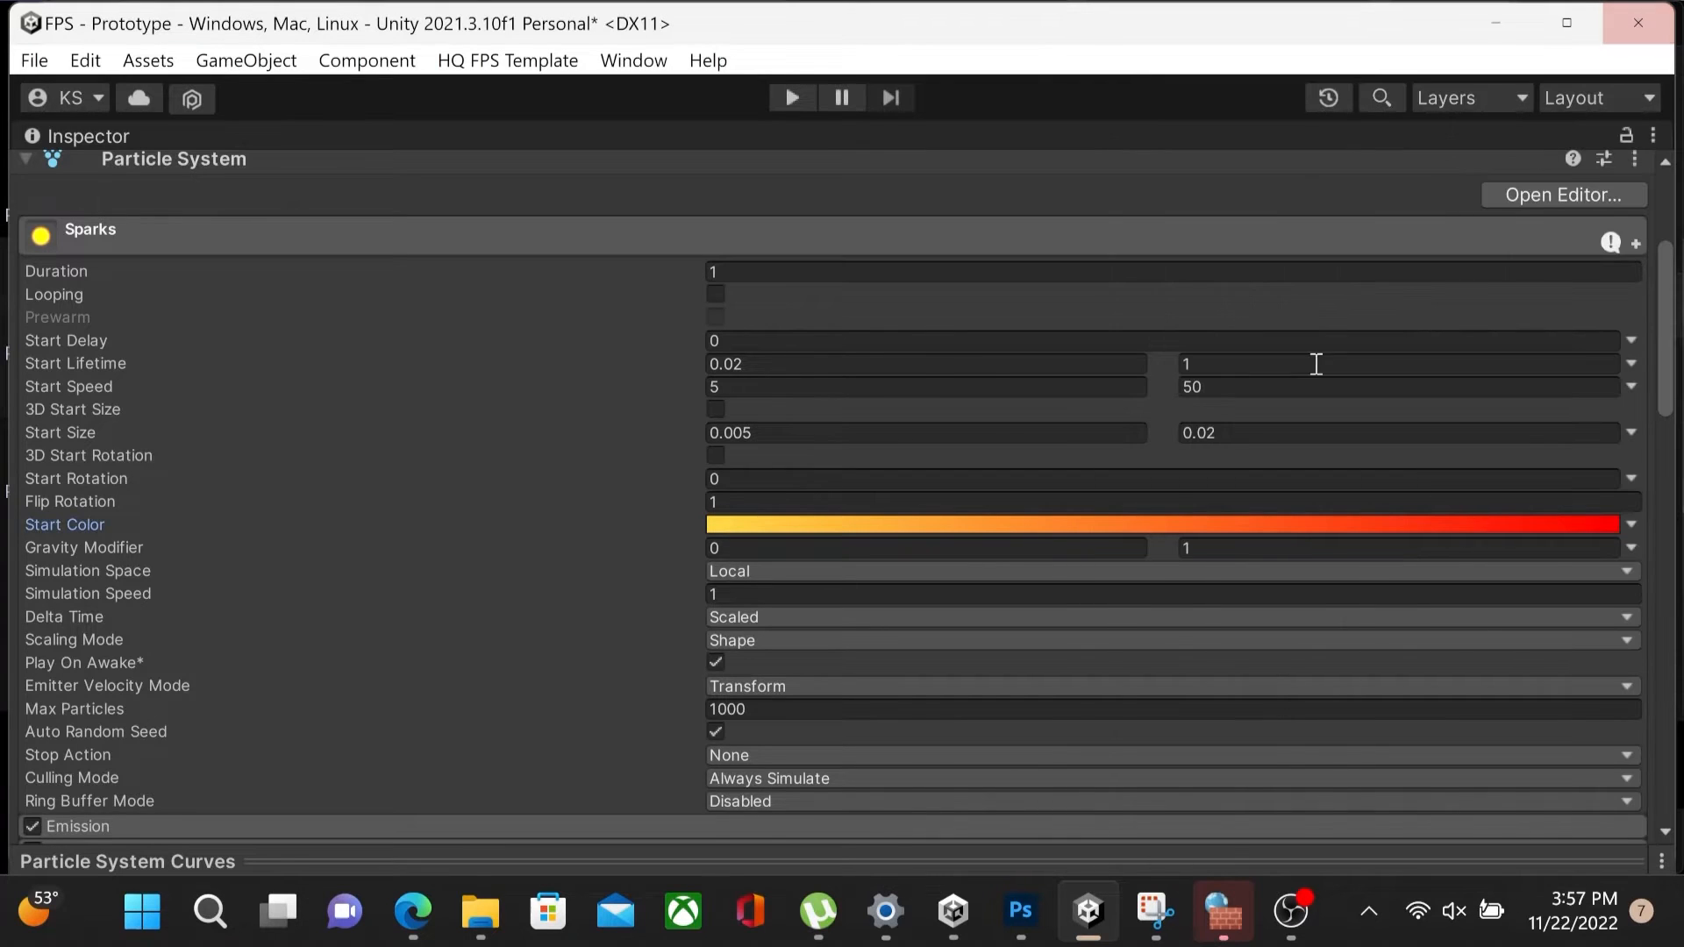
# Inspect the Gravity Modifier's minimum and maximum values and collapse the Sparks main module
pyautogui.click(795, 548)
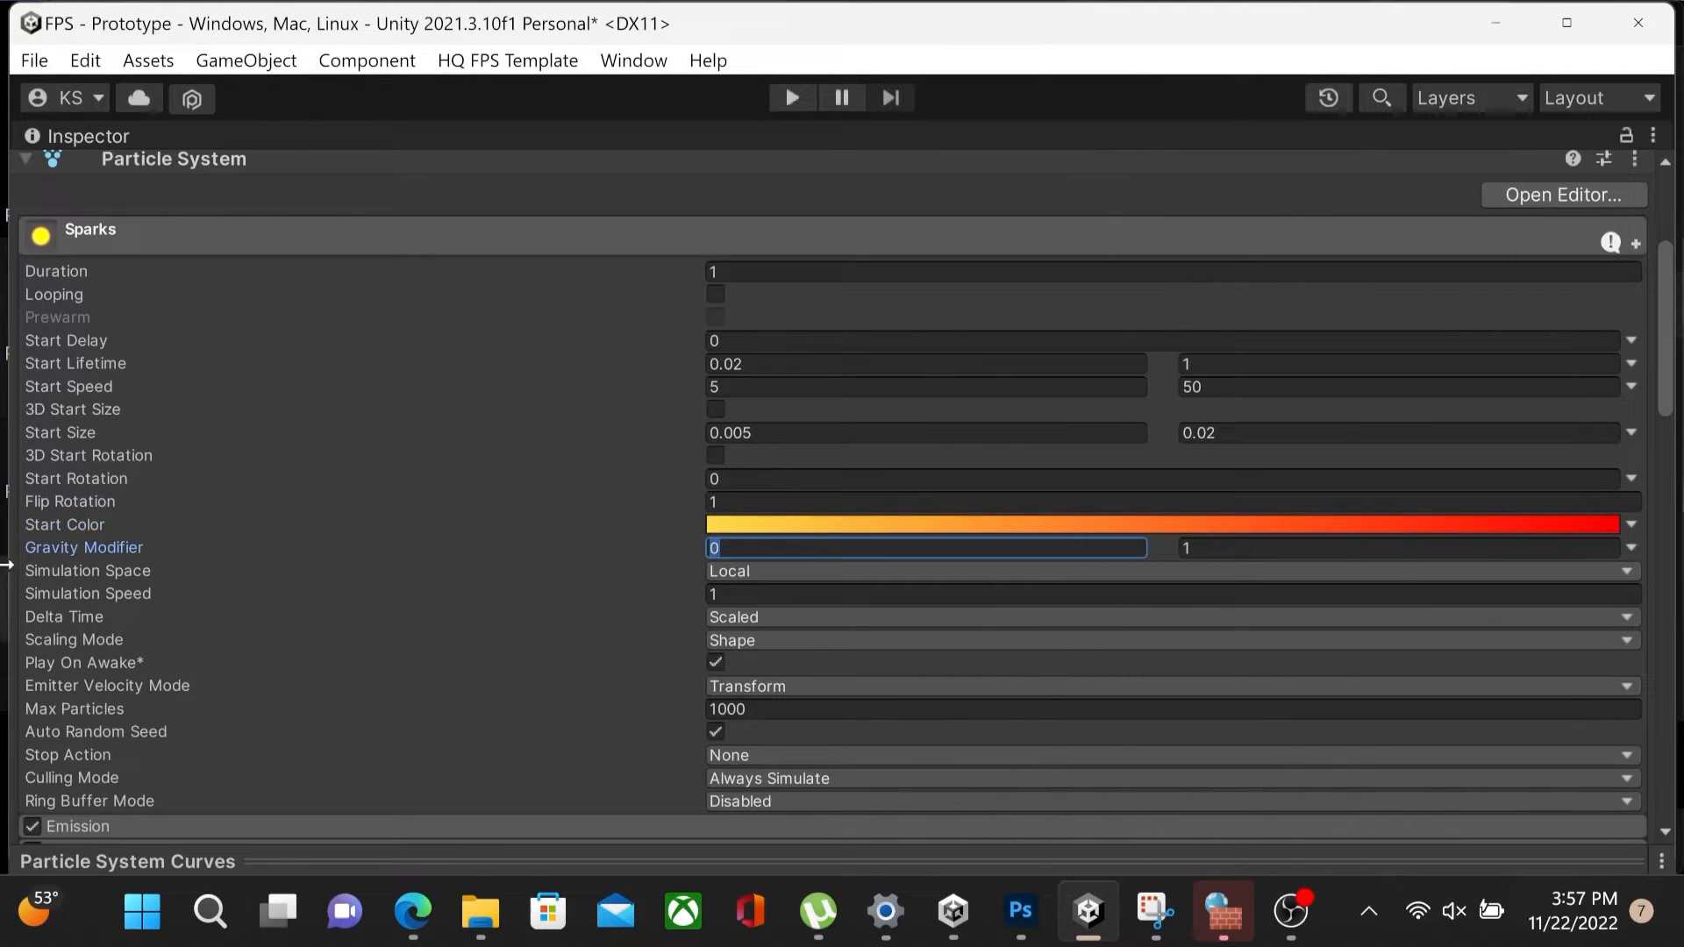
pyautogui.click(1308, 541)
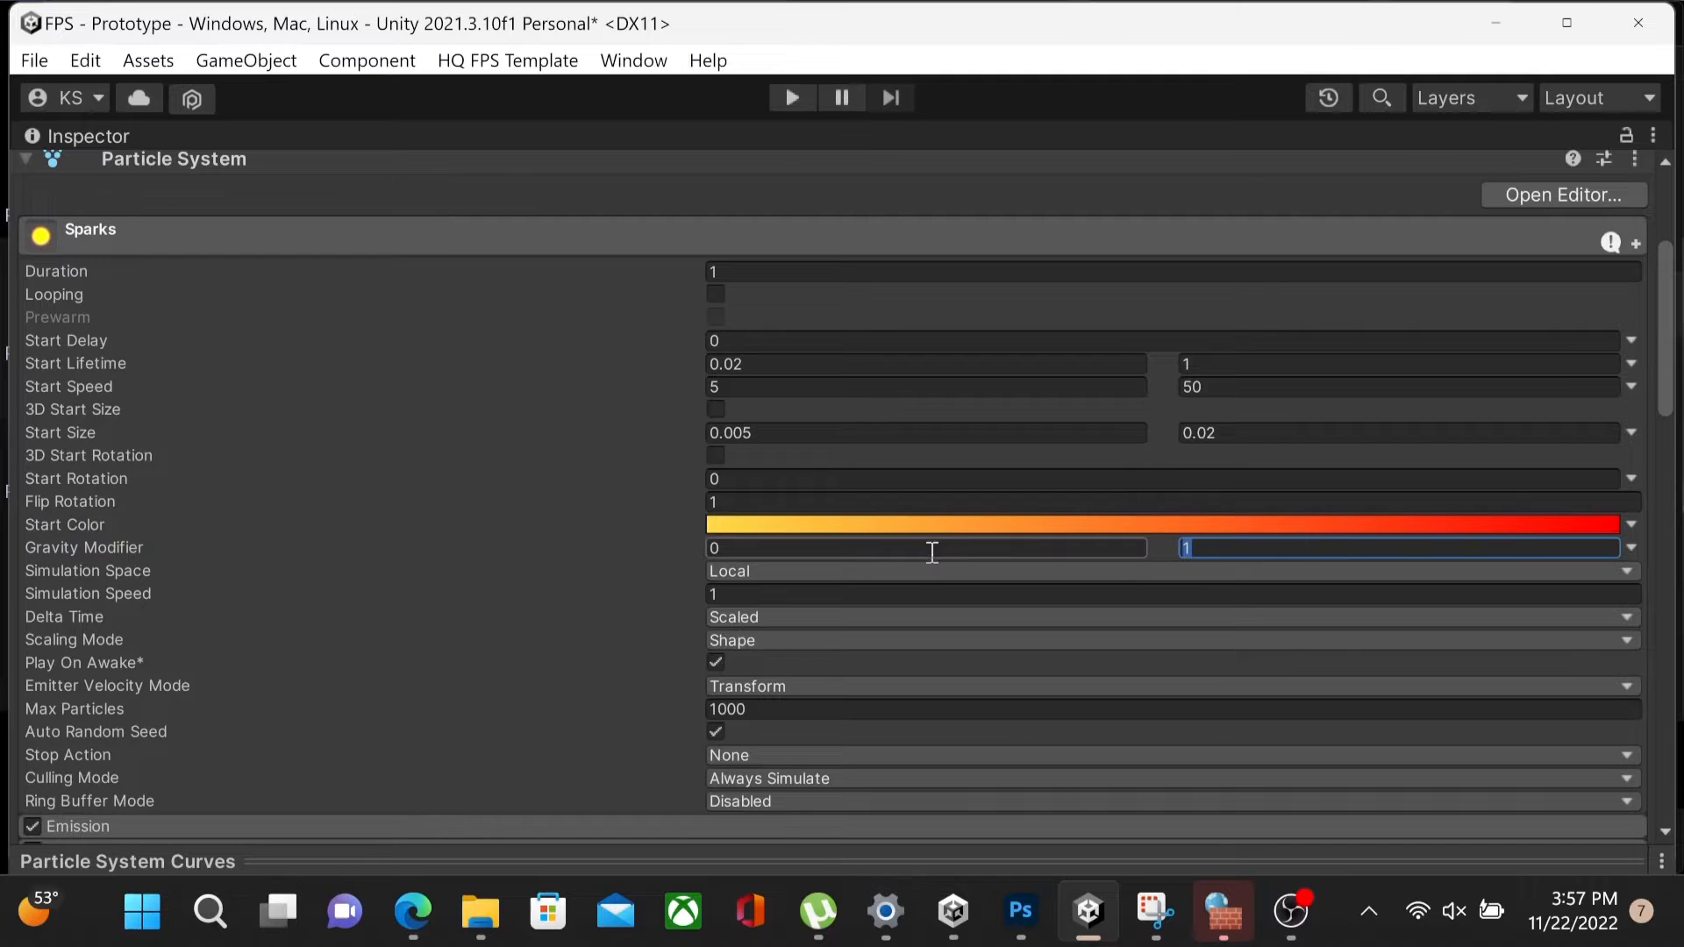
pyautogui.click(351, 240)
# Expand the Emission module and examine the burst's count range, count mode options and cycles, then collapse the module
pyautogui.click(323, 263)
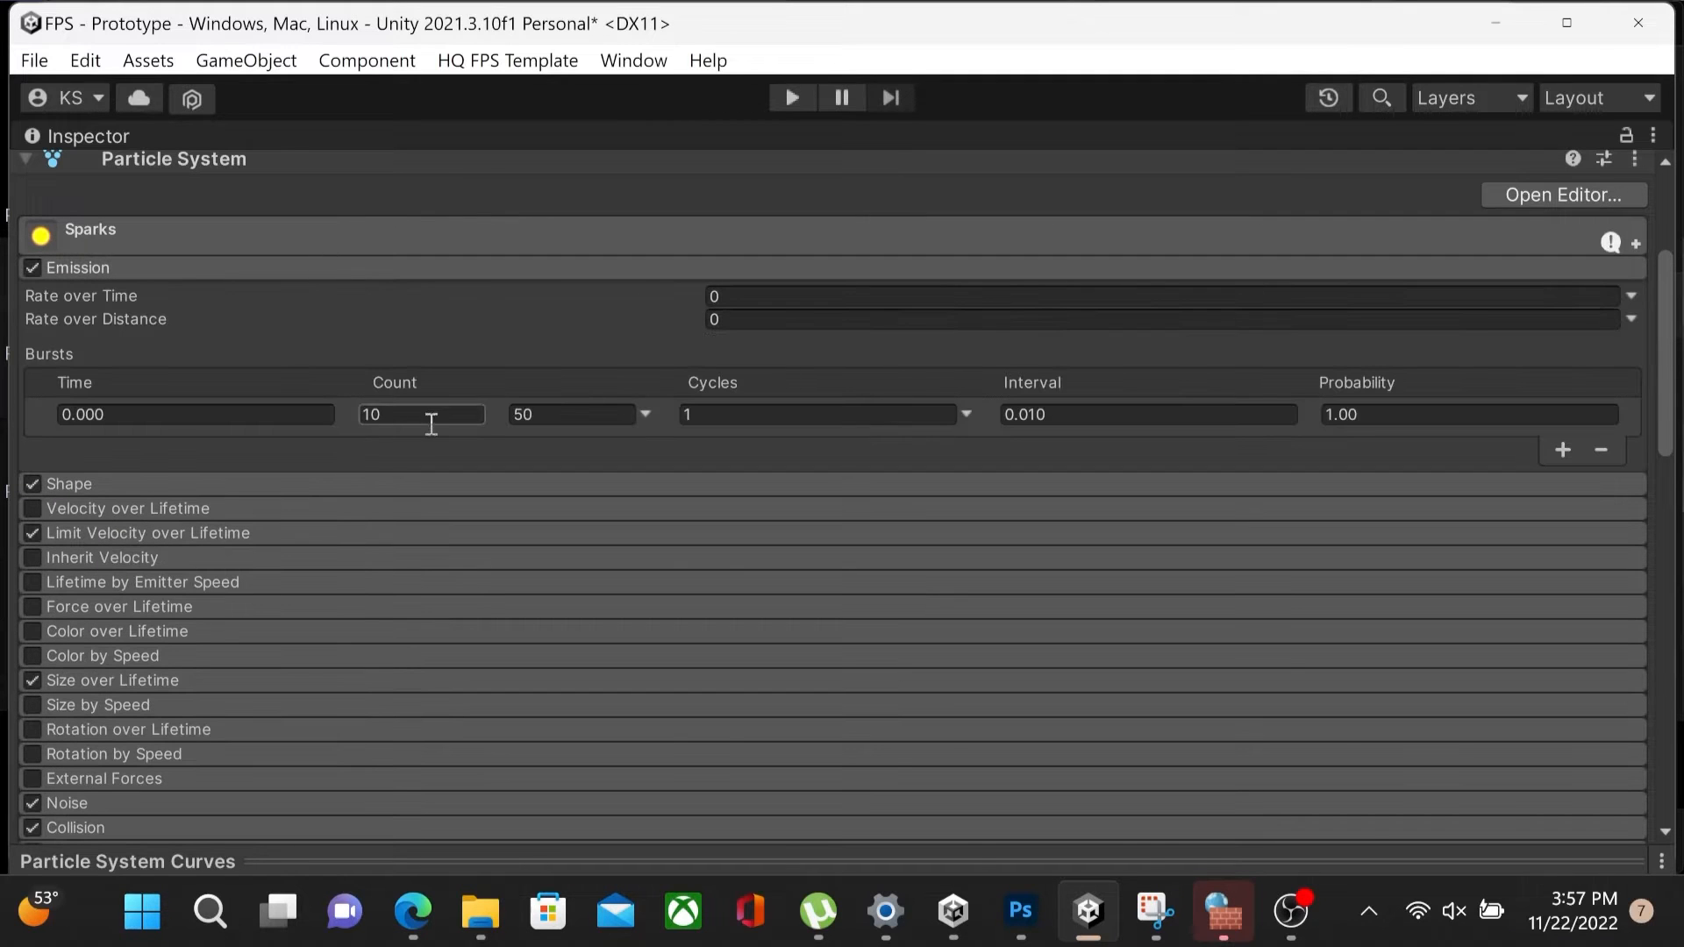
pyautogui.click(382, 414)
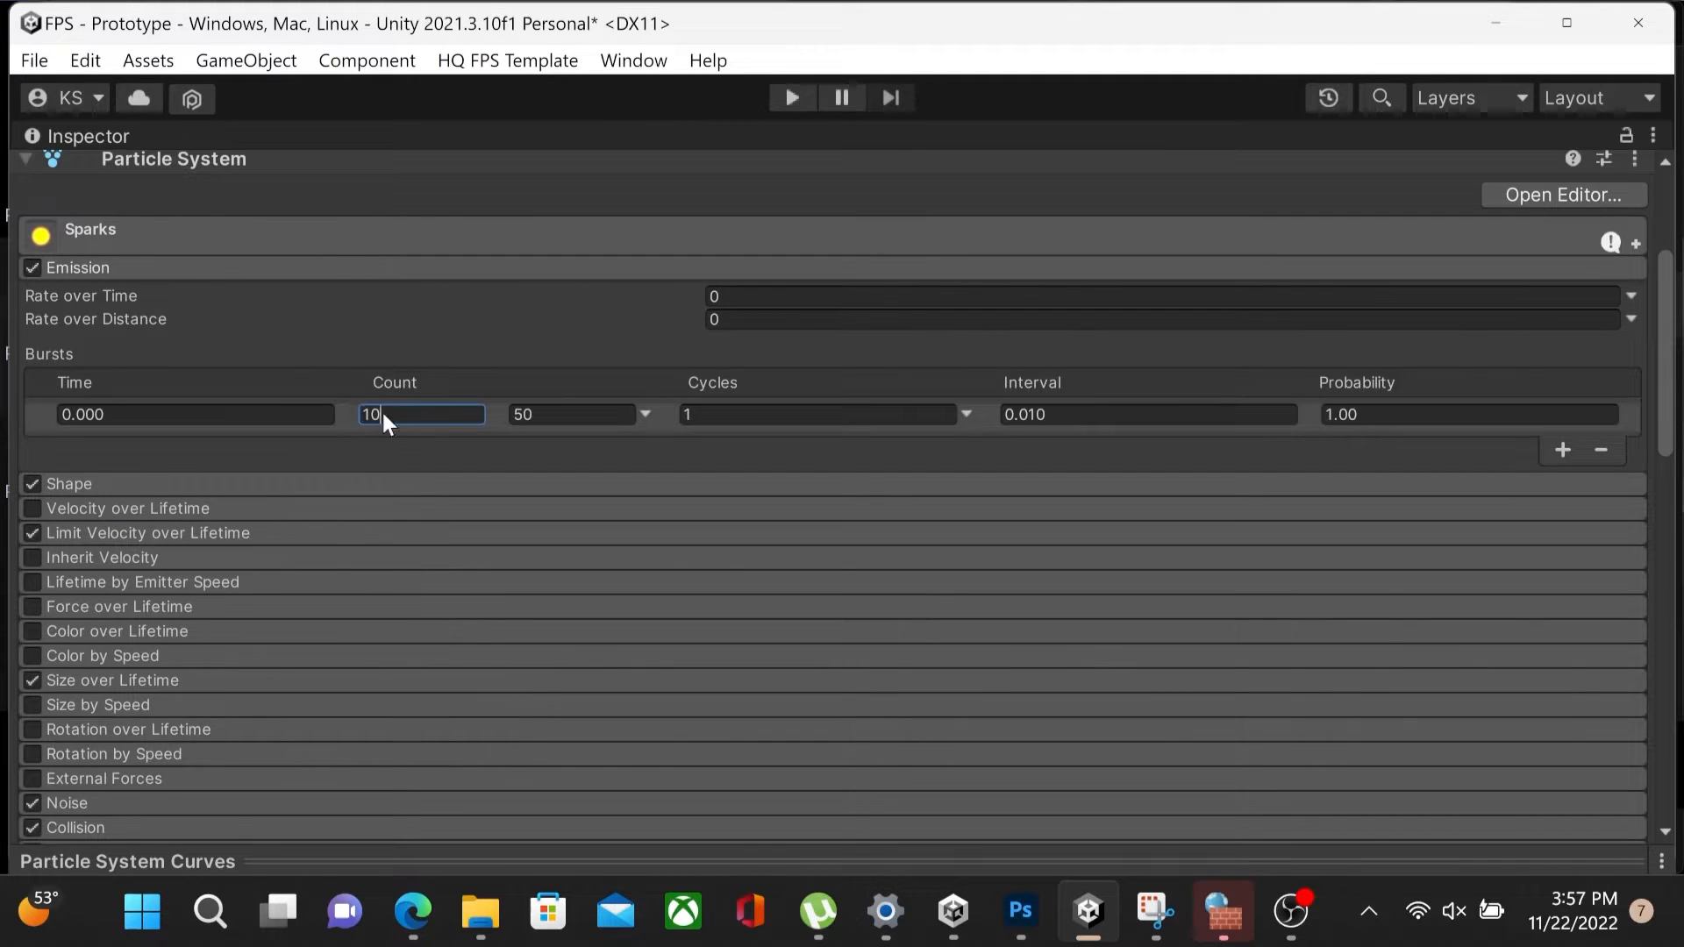
pyautogui.click(646, 414)
pyautogui.click(648, 411)
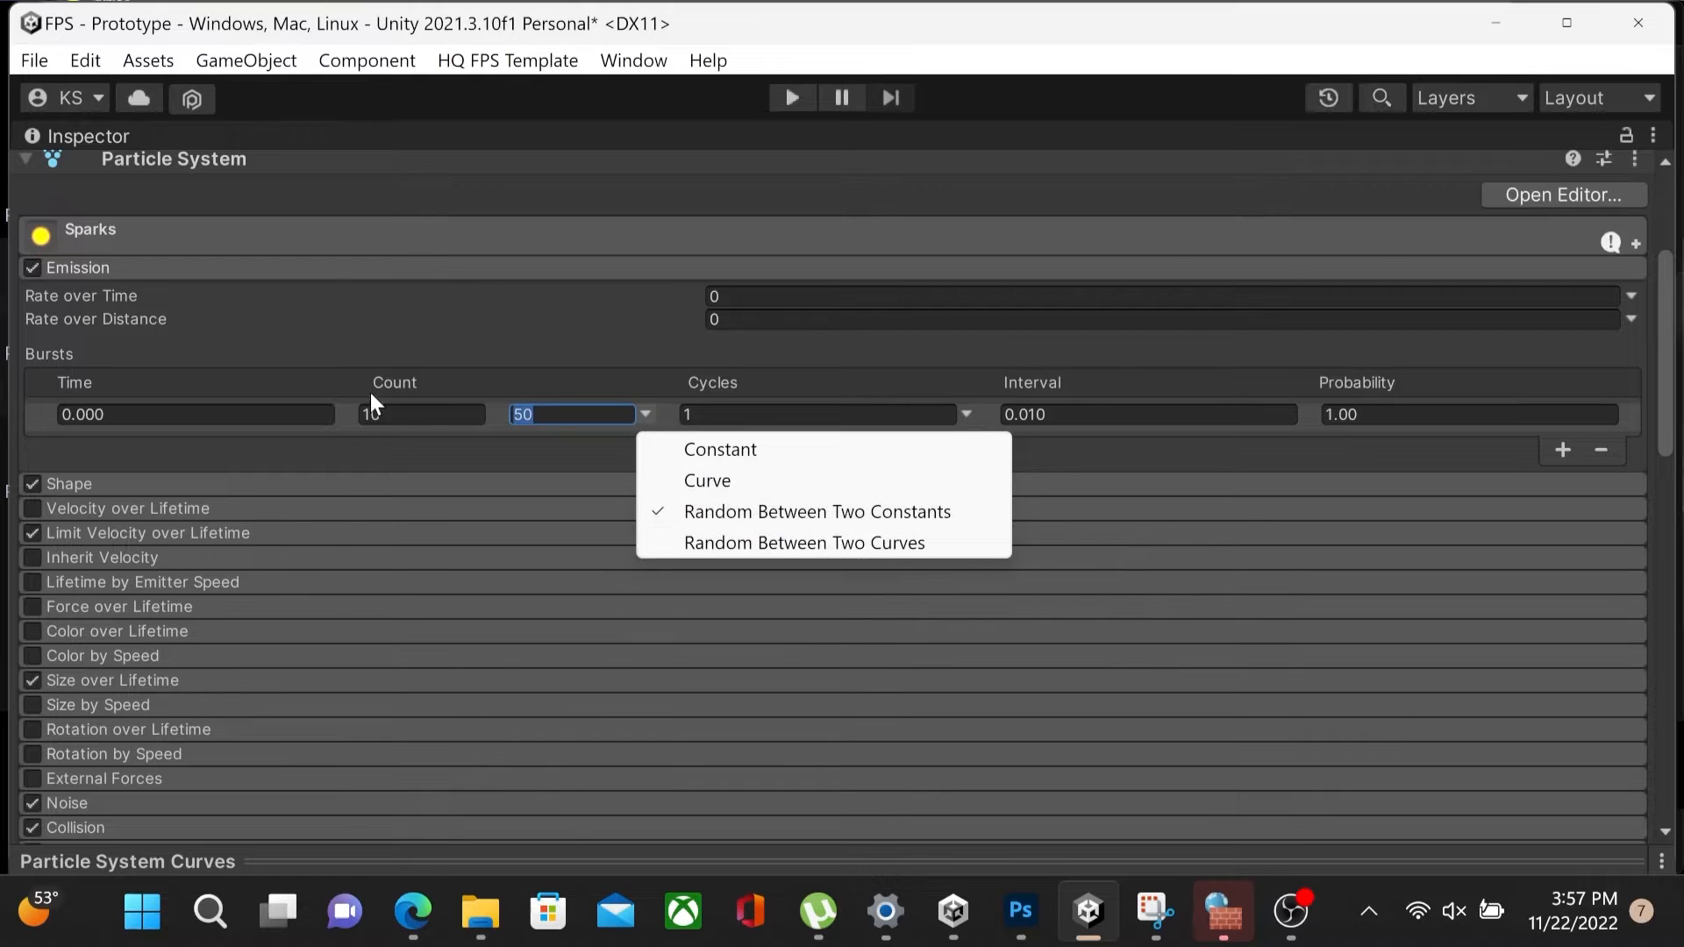
pyautogui.click(391, 412)
pyautogui.click(605, 417)
pyautogui.click(745, 416)
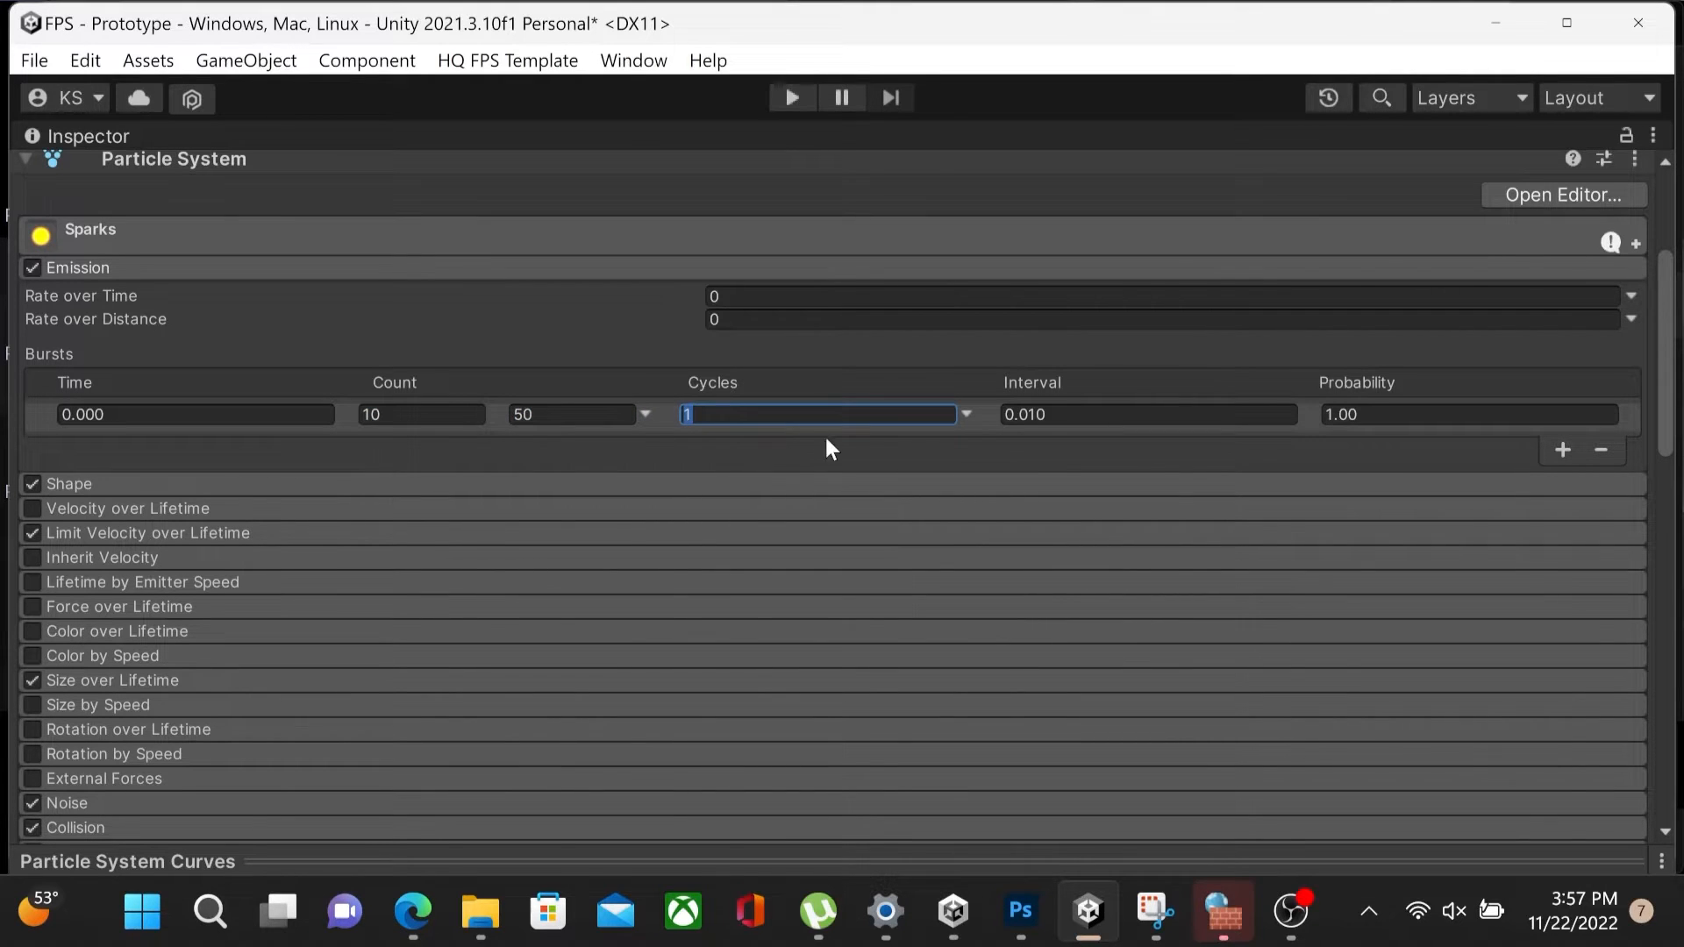
pyautogui.click(117, 259)
# Expand the Shape module, choose Cone as the emitter shape, and check its Angle and Radius
pyautogui.click(88, 292)
pyautogui.click(935, 317)
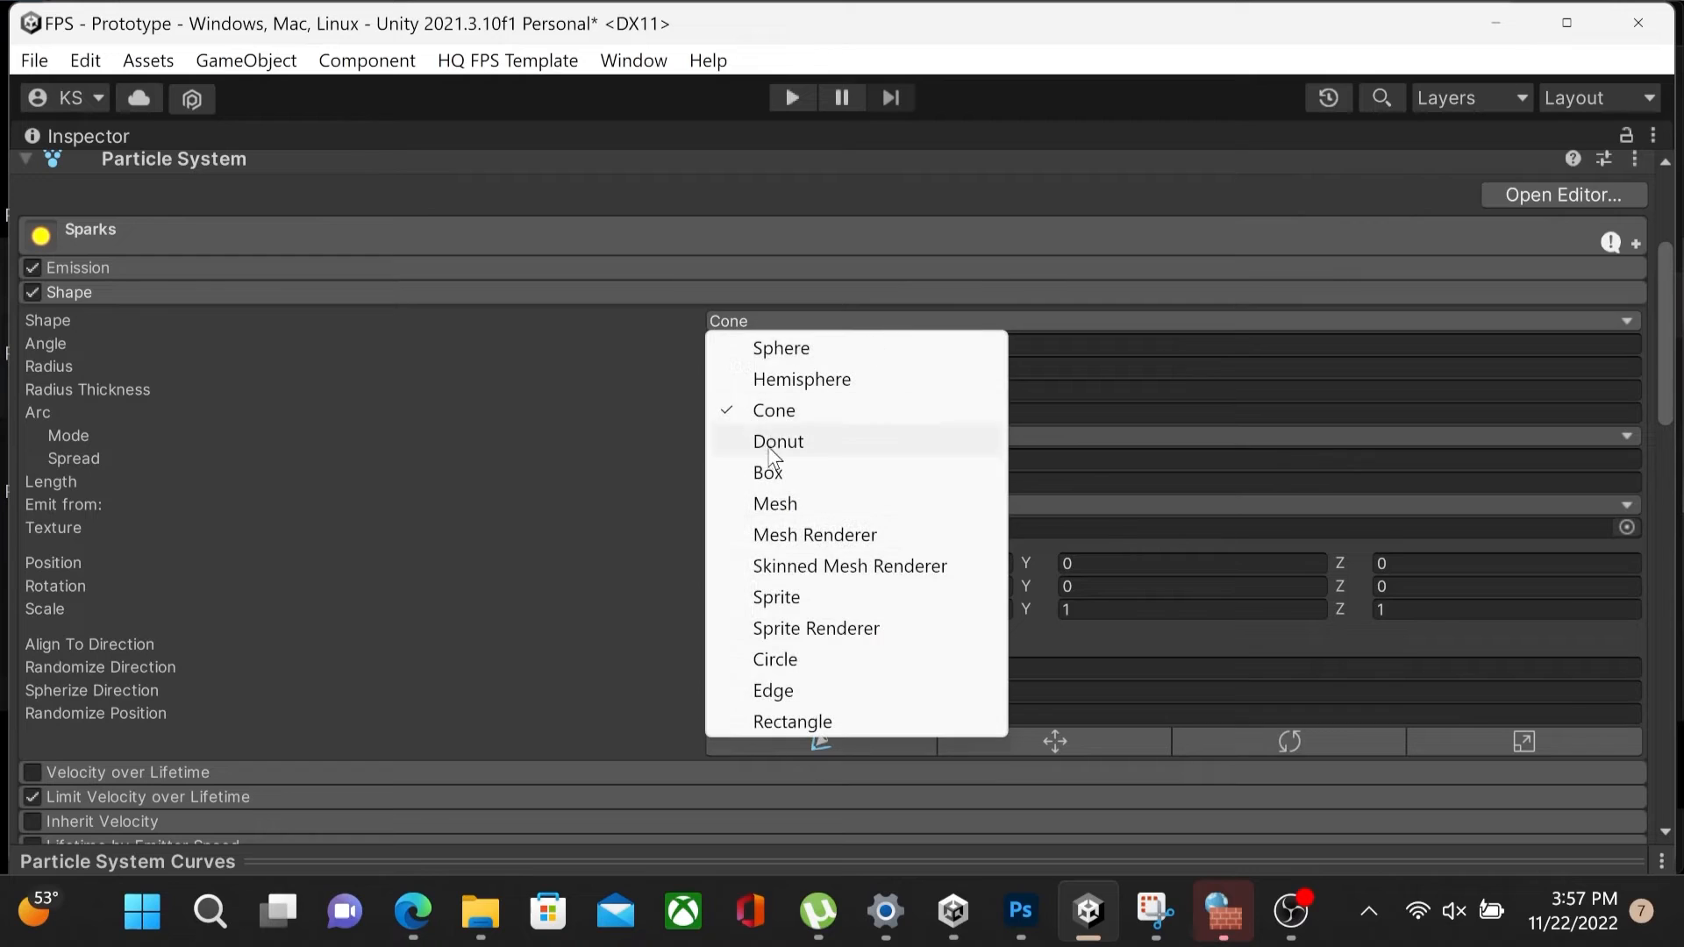
pyautogui.click(767, 410)
pyautogui.click(752, 343)
pyautogui.click(793, 368)
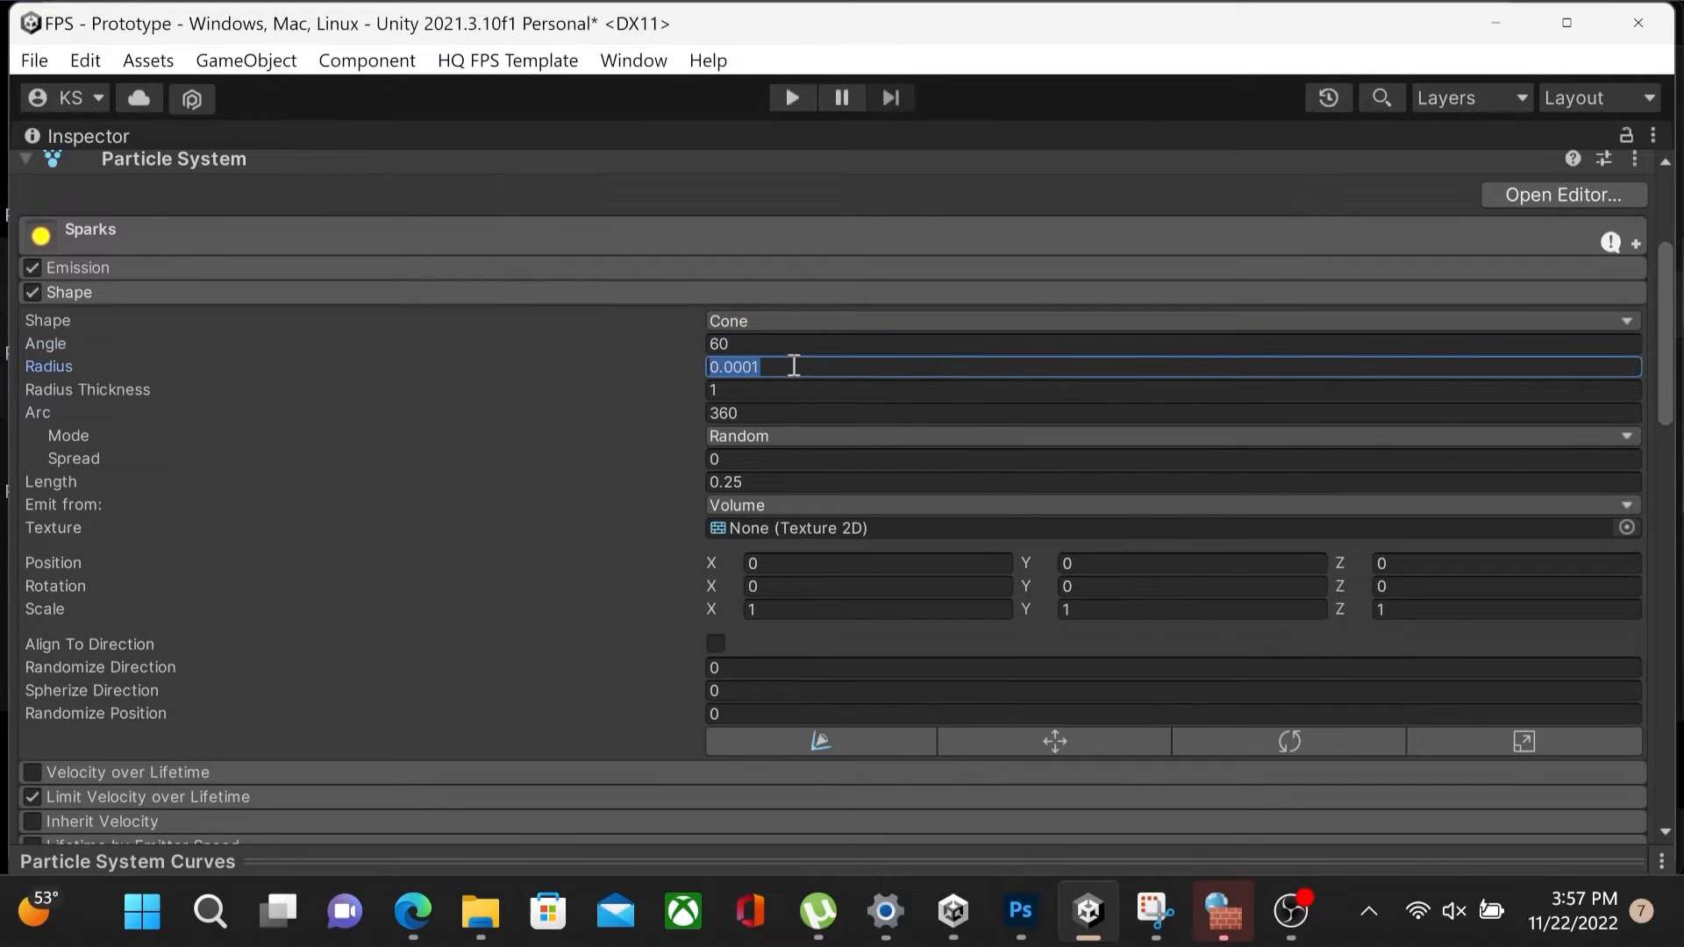
pyautogui.click(792, 348)
# Examine the cone's Radius Thickness, Arc, Emit from options and Length, then collapse the Shape module
pyautogui.click(776, 389)
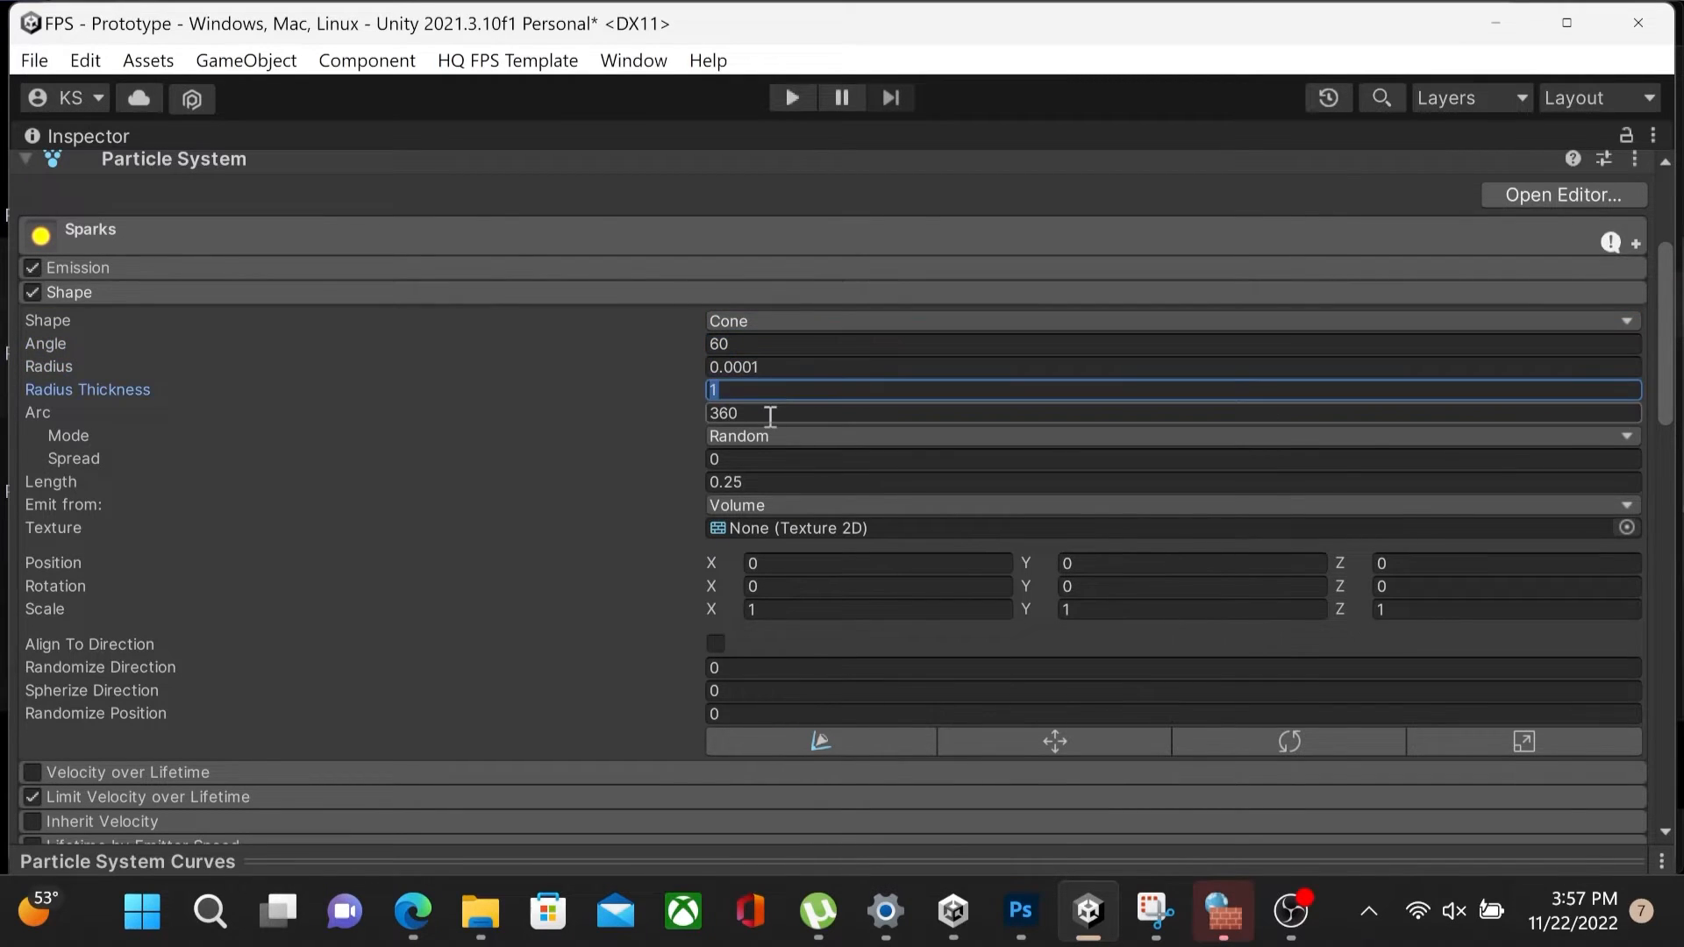
pyautogui.click(752, 413)
pyautogui.click(755, 506)
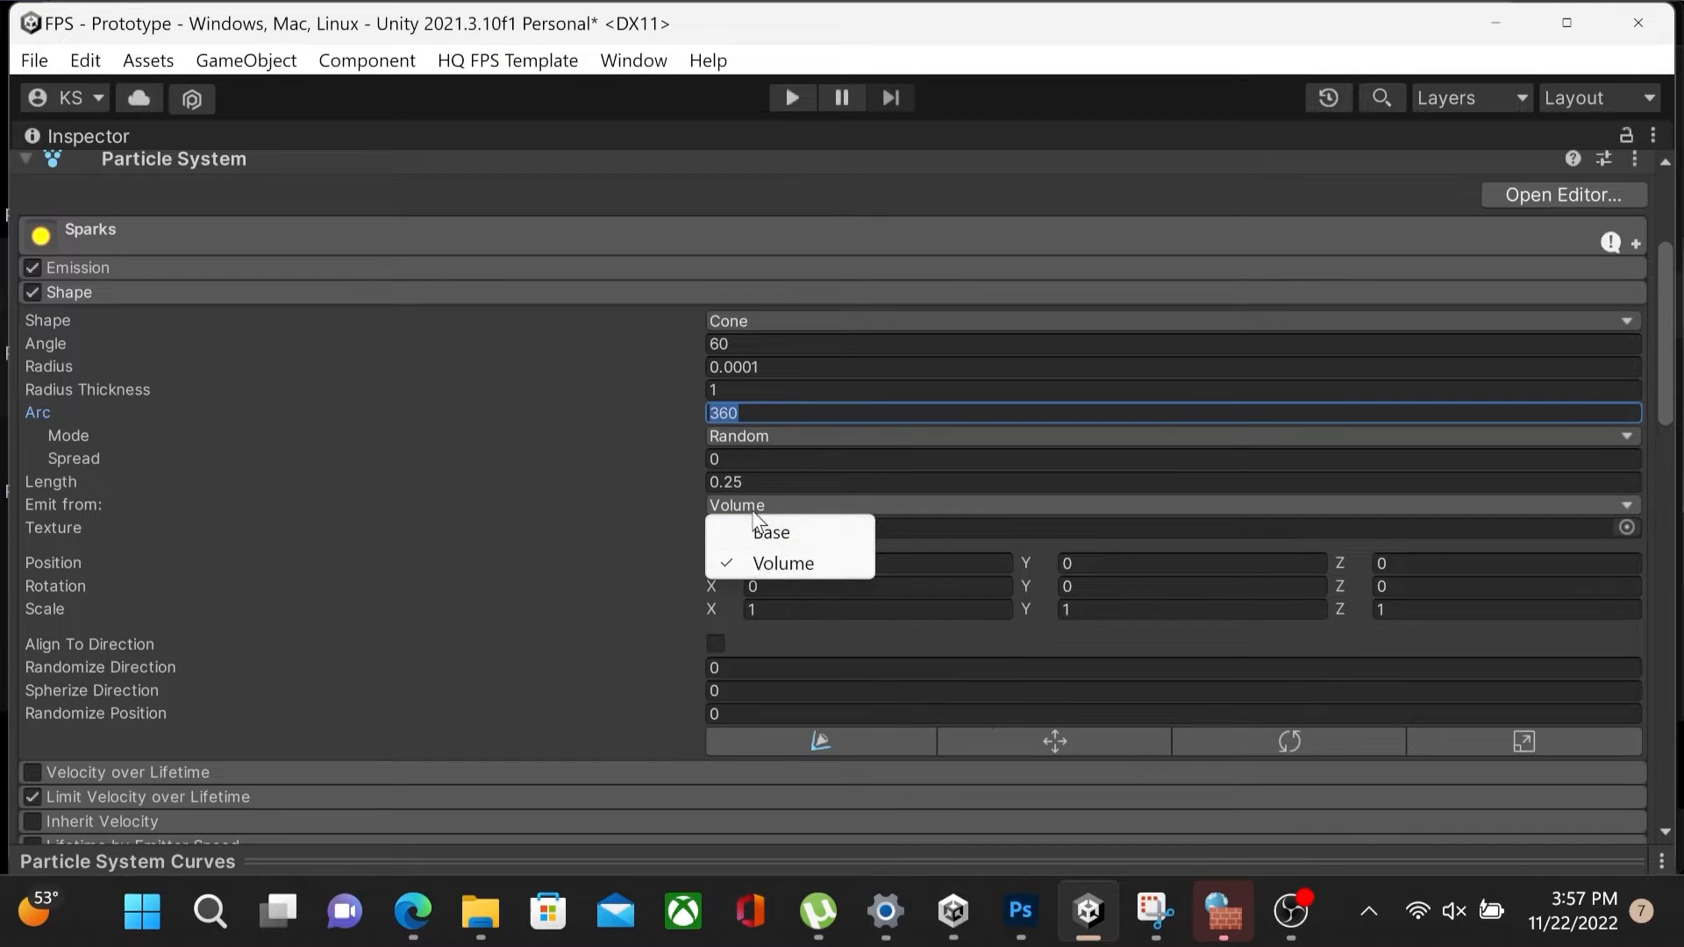
pyautogui.click(741, 508)
pyautogui.click(740, 485)
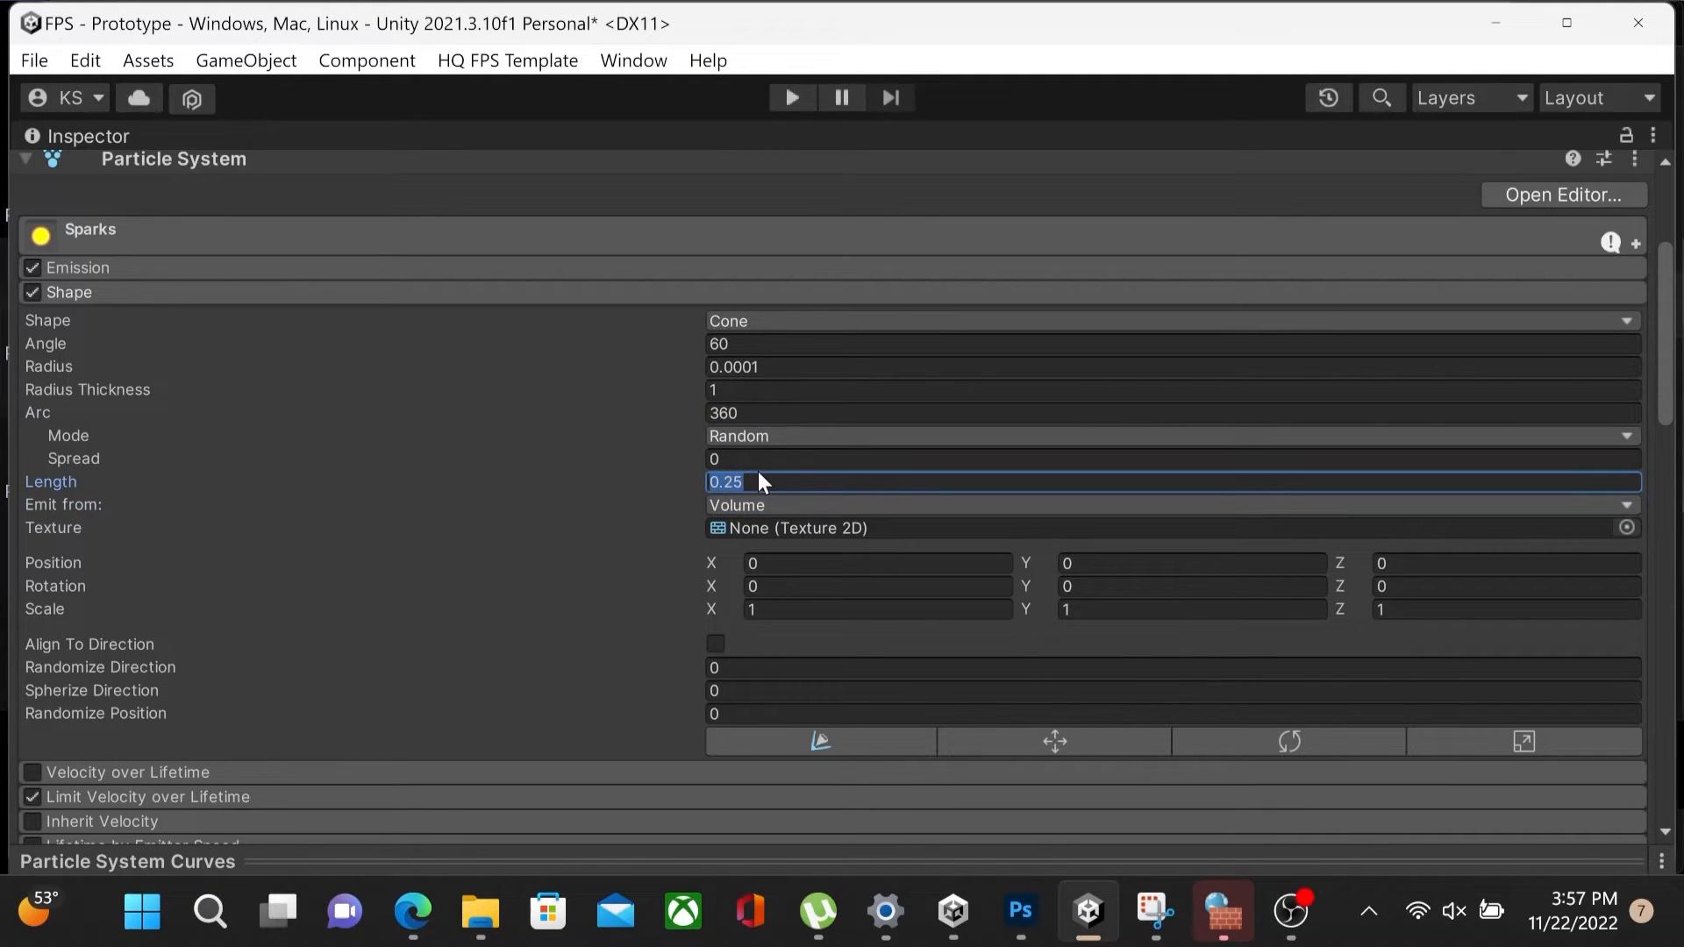
pyautogui.click(176, 292)
# Examine the Speed curve, Dampen and Drag settings of the Limit Velocity over Lifetime module, then collapse it
pyautogui.click(172, 342)
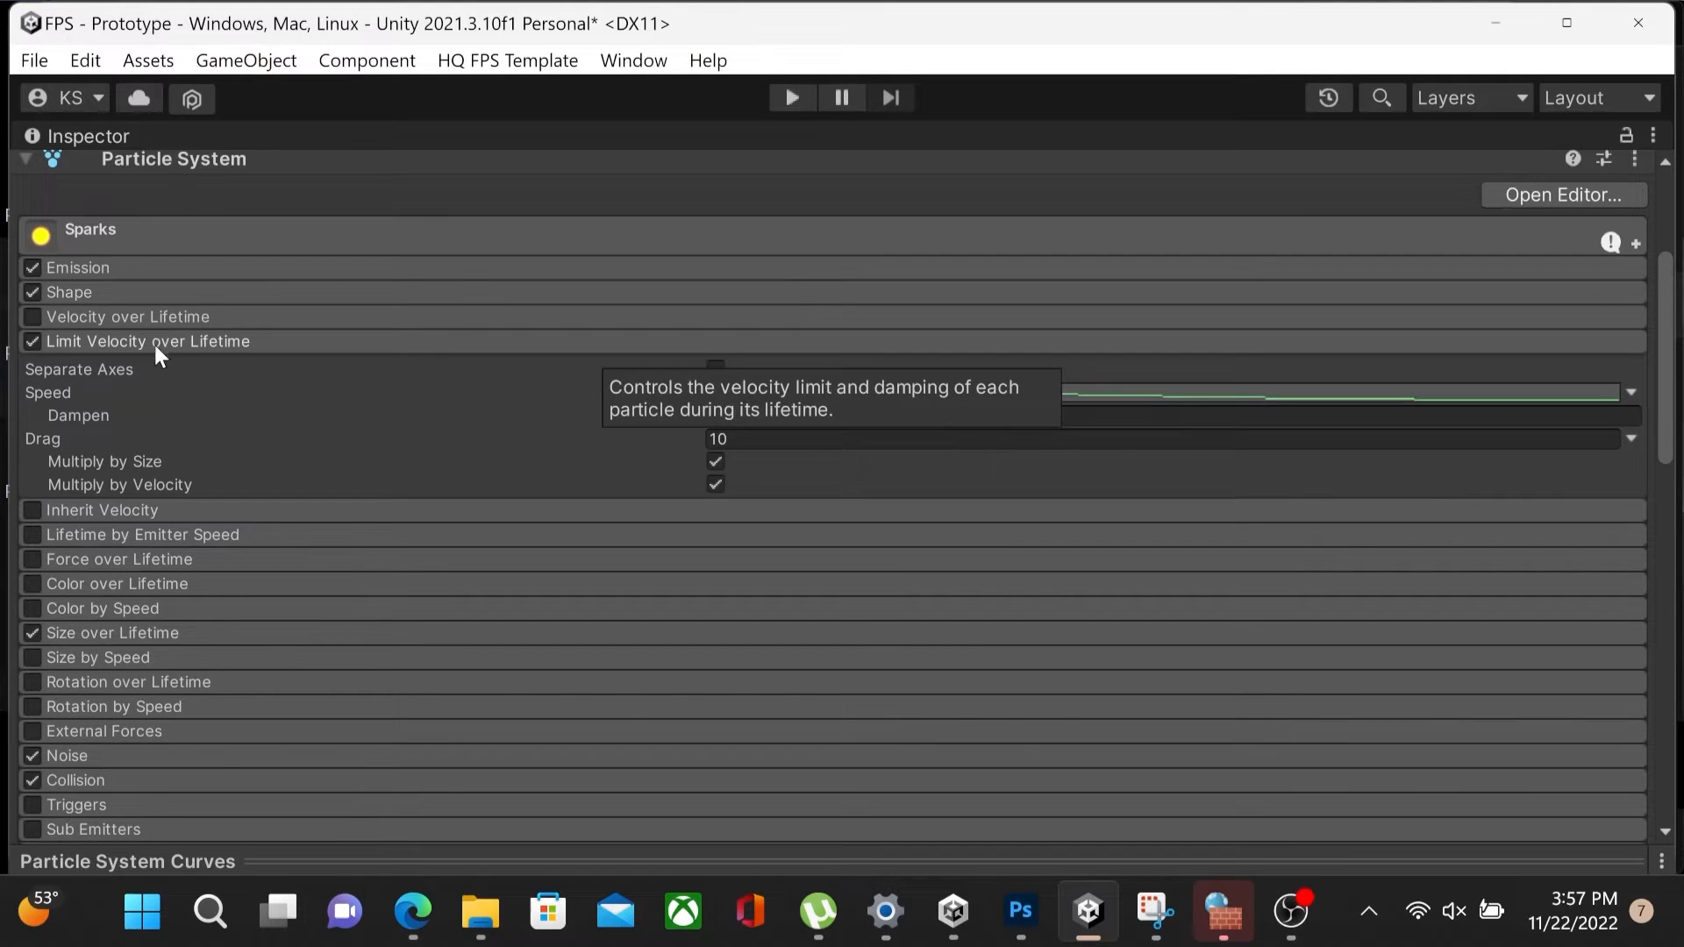
pyautogui.scroll(-2, 390, 360)
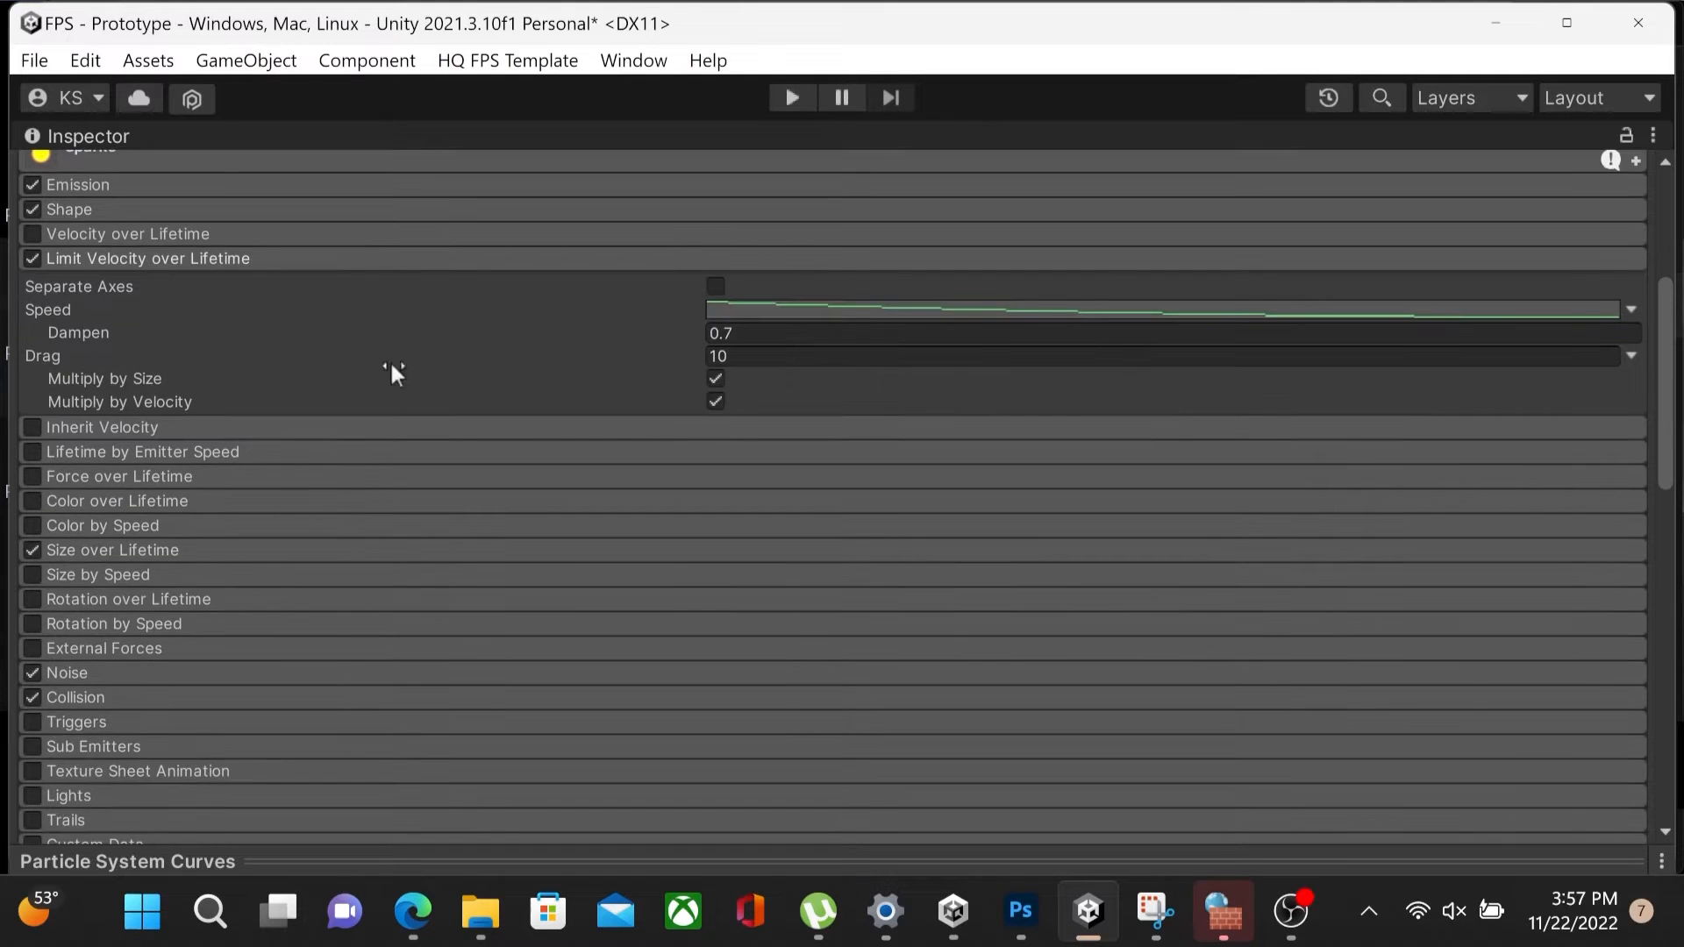
pyautogui.click(916, 308)
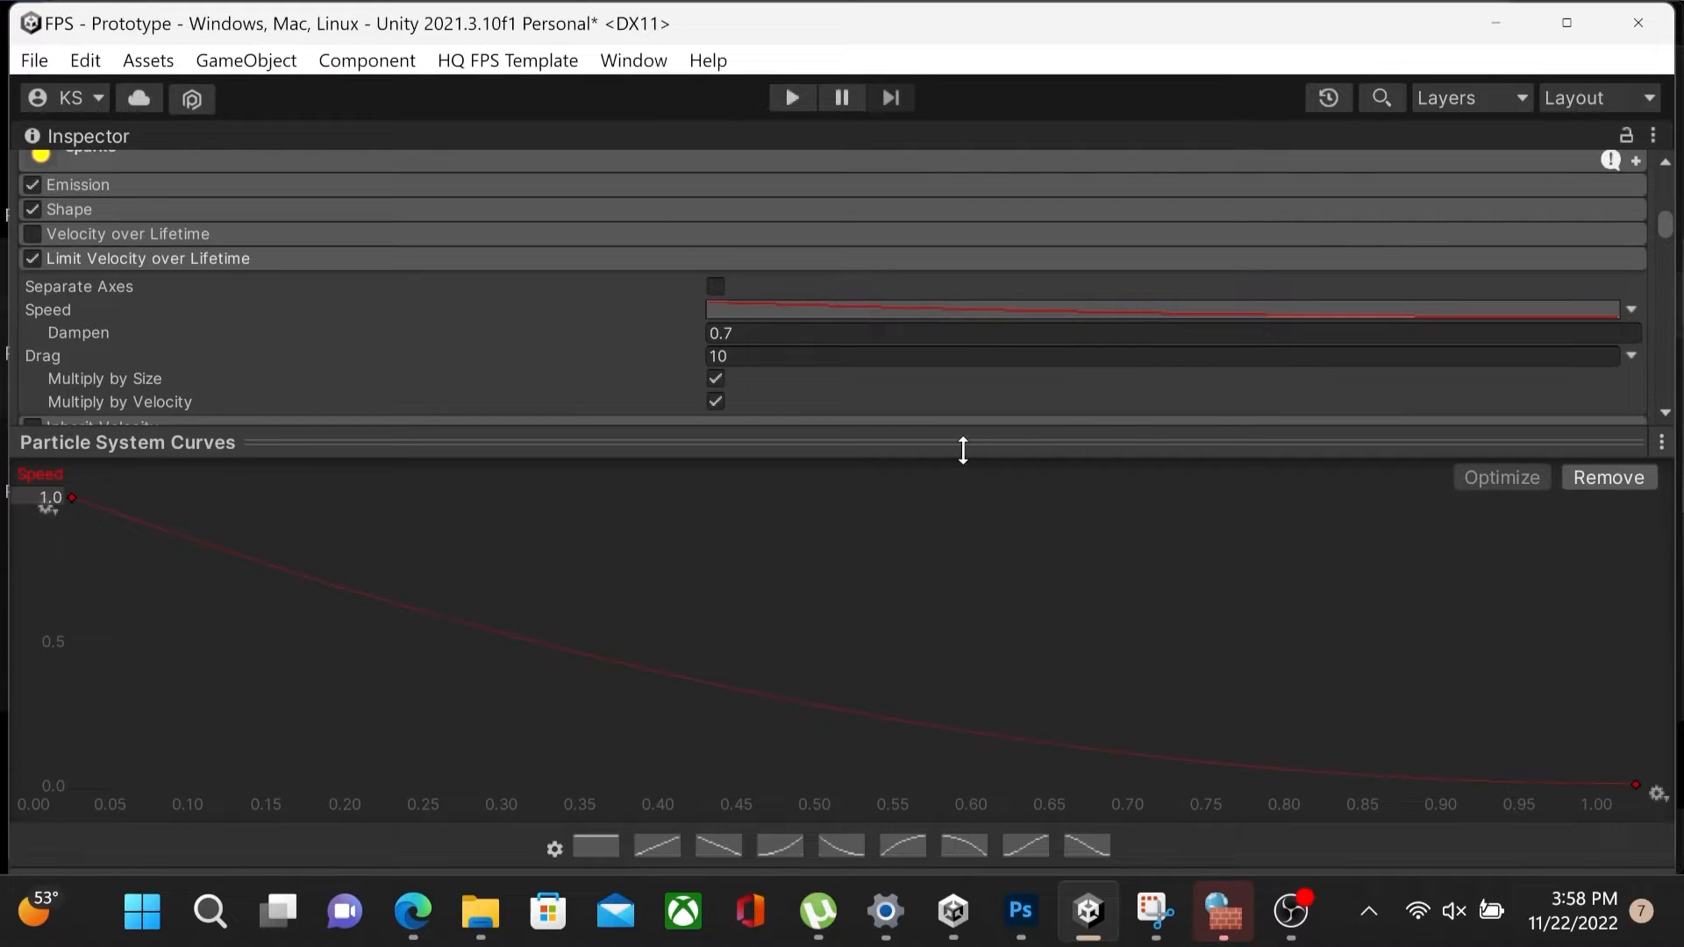
pyautogui.moveTo(963, 450); pyautogui.dragTo(978, 780)
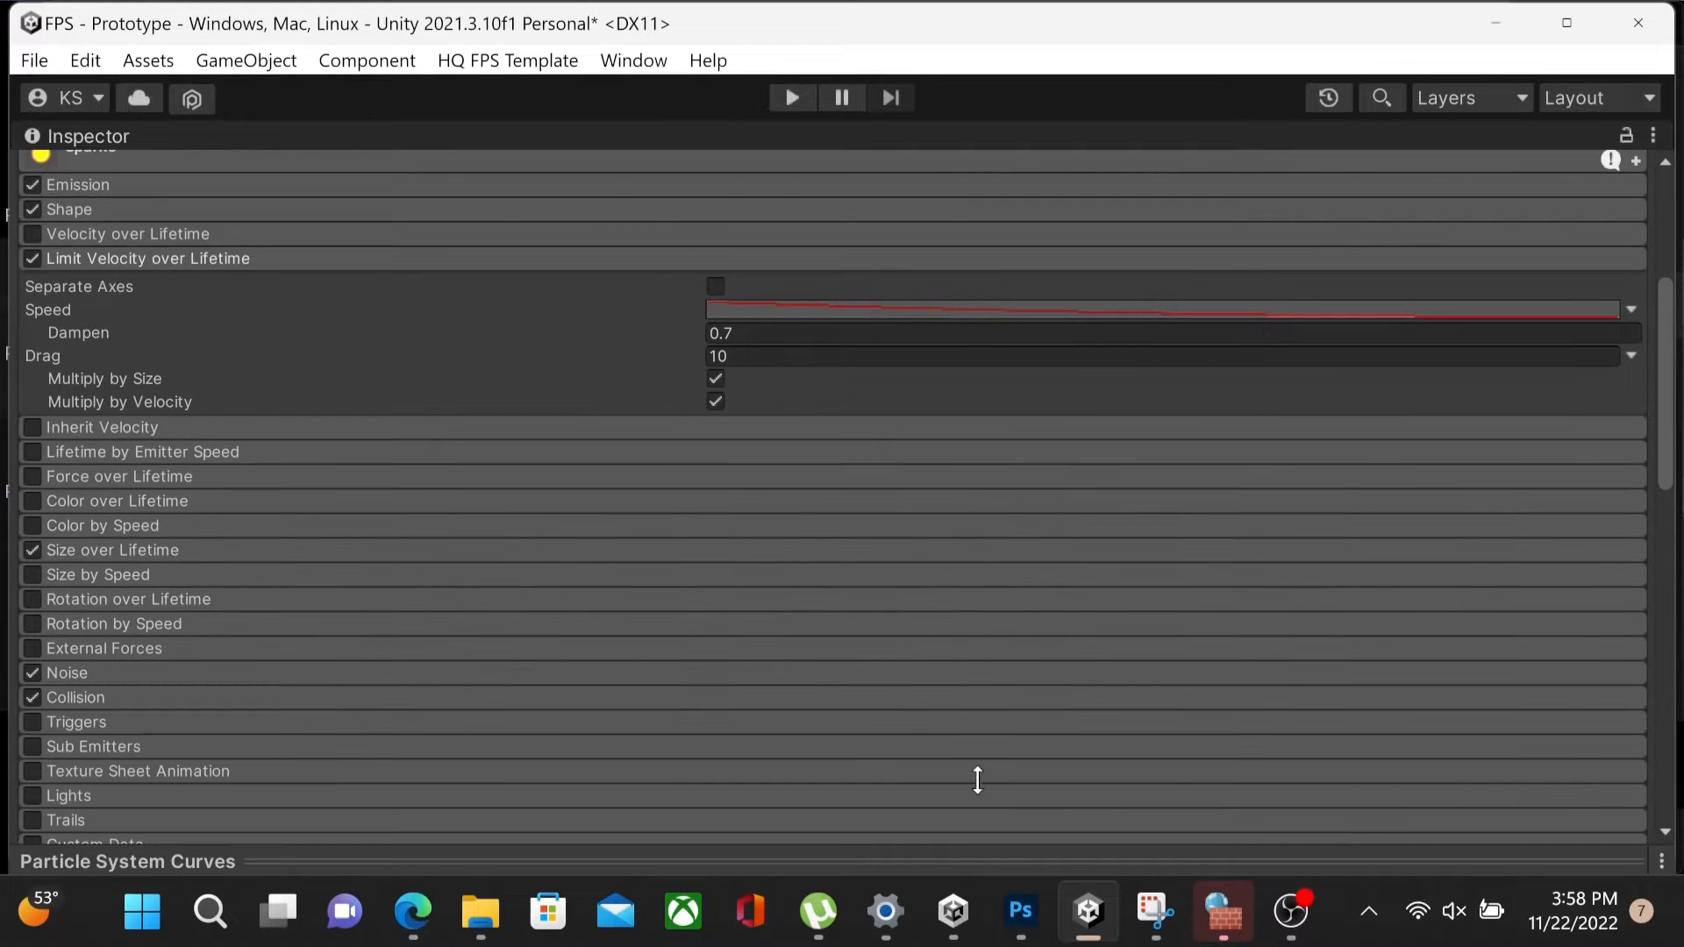
pyautogui.click(748, 333)
pyautogui.click(748, 357)
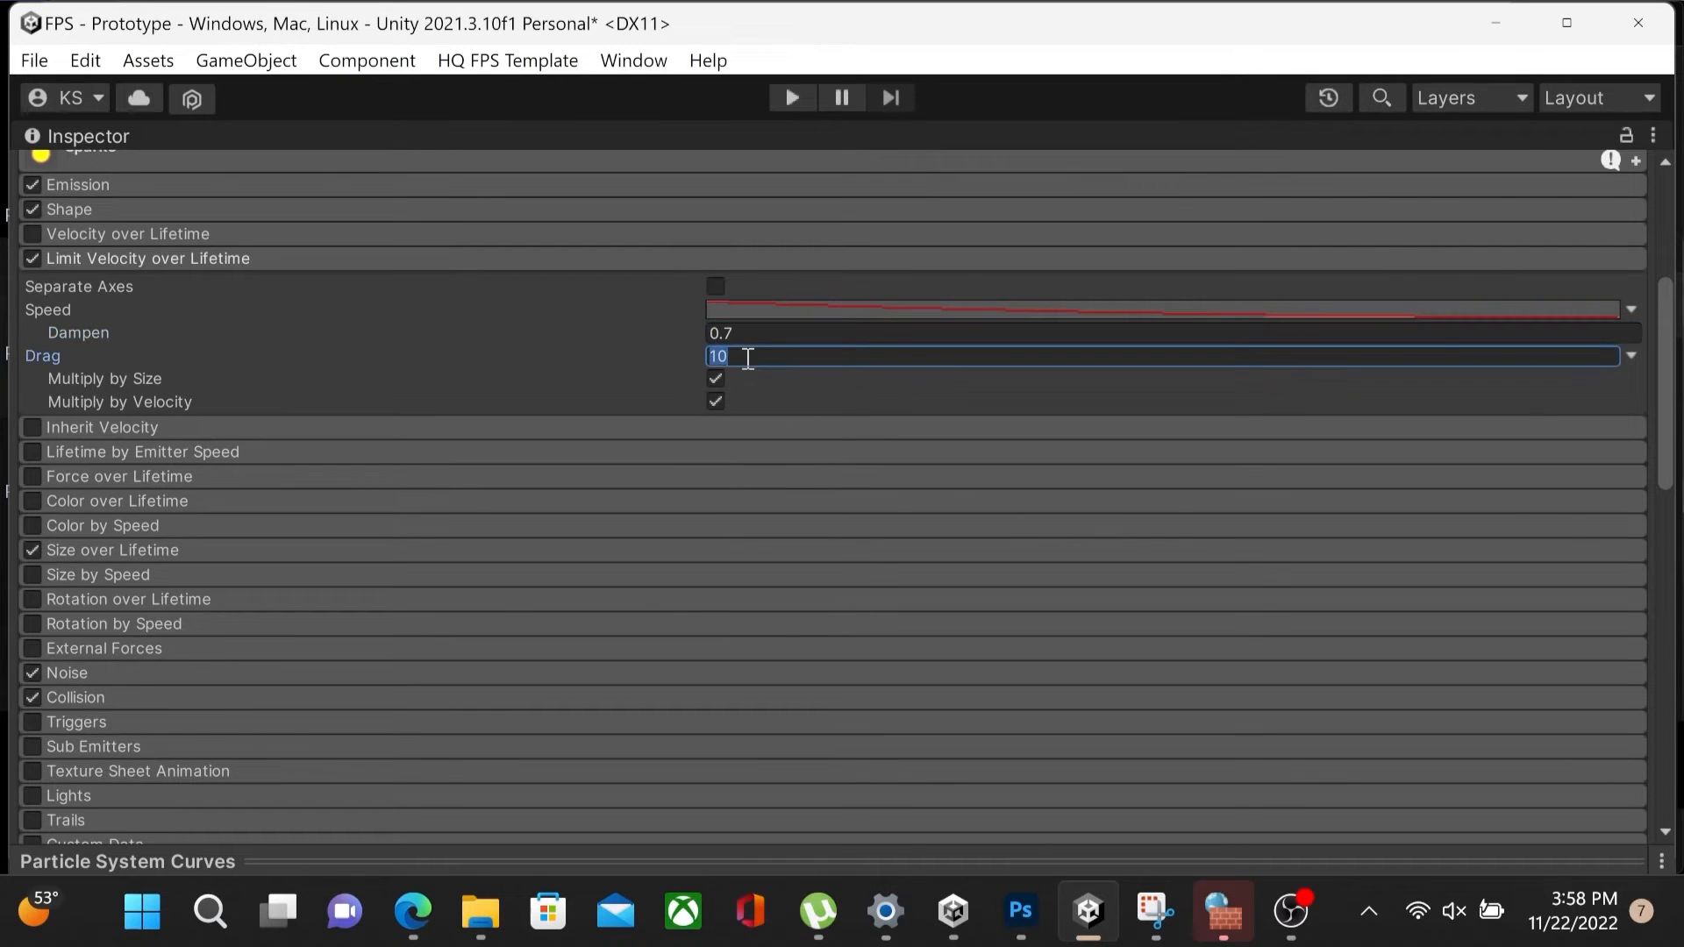
pyautogui.click(105, 259)
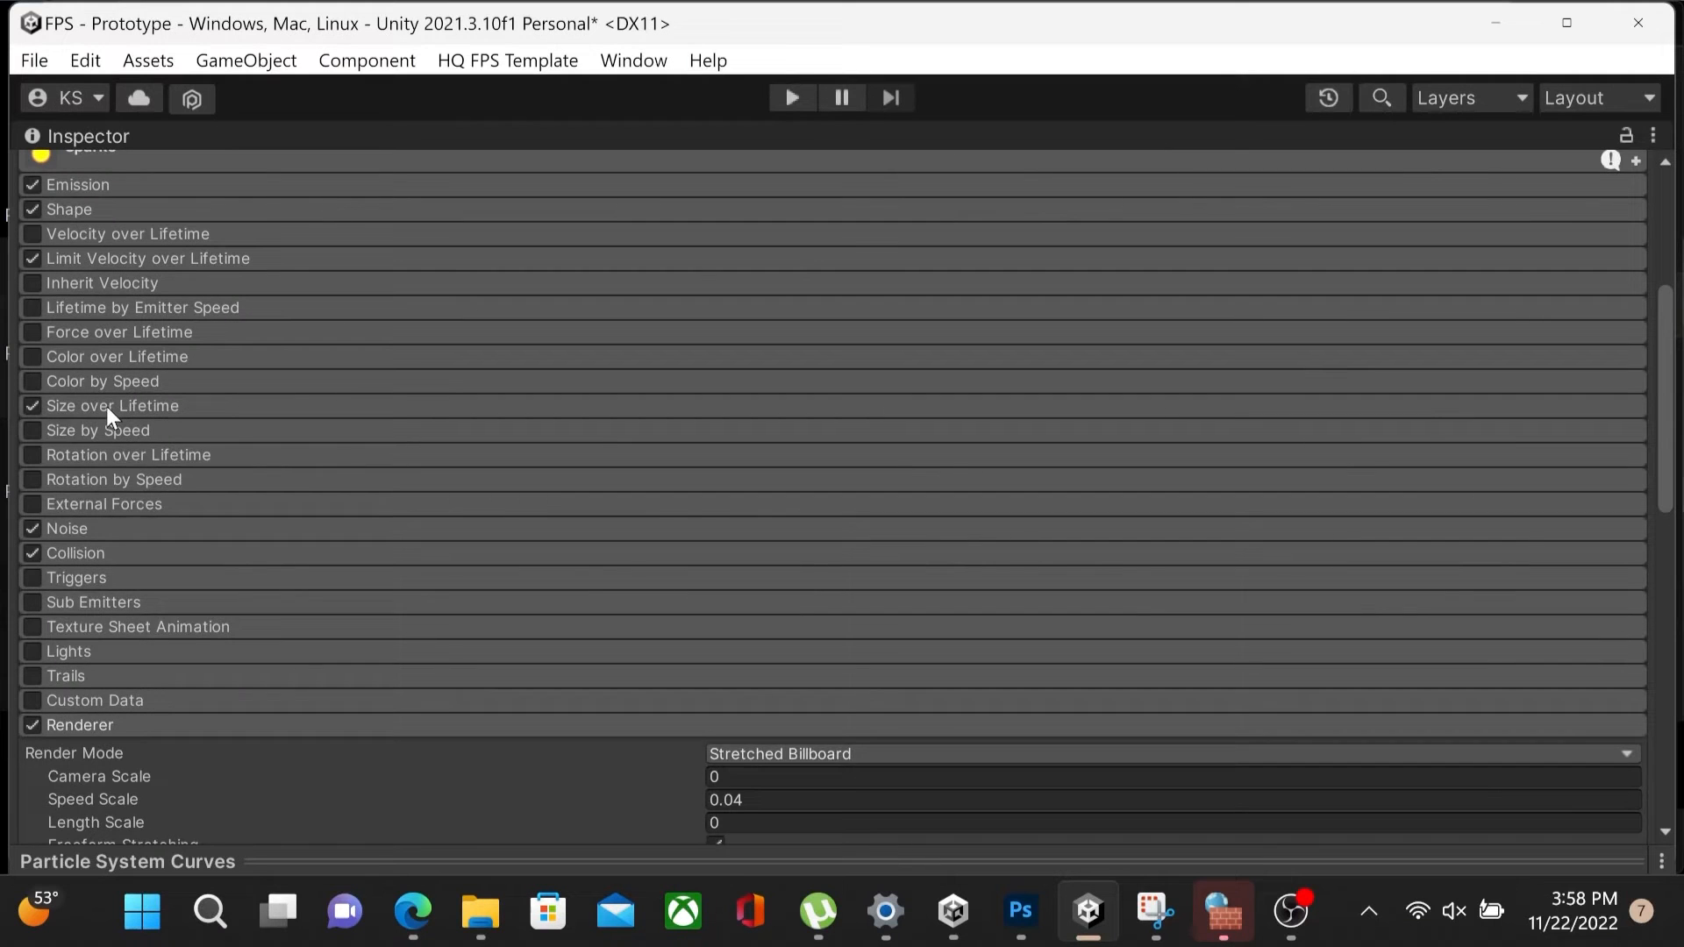
# Examine the Size over Lifetime module's size curve and the settings of the Noise module
pyautogui.click(107, 407)
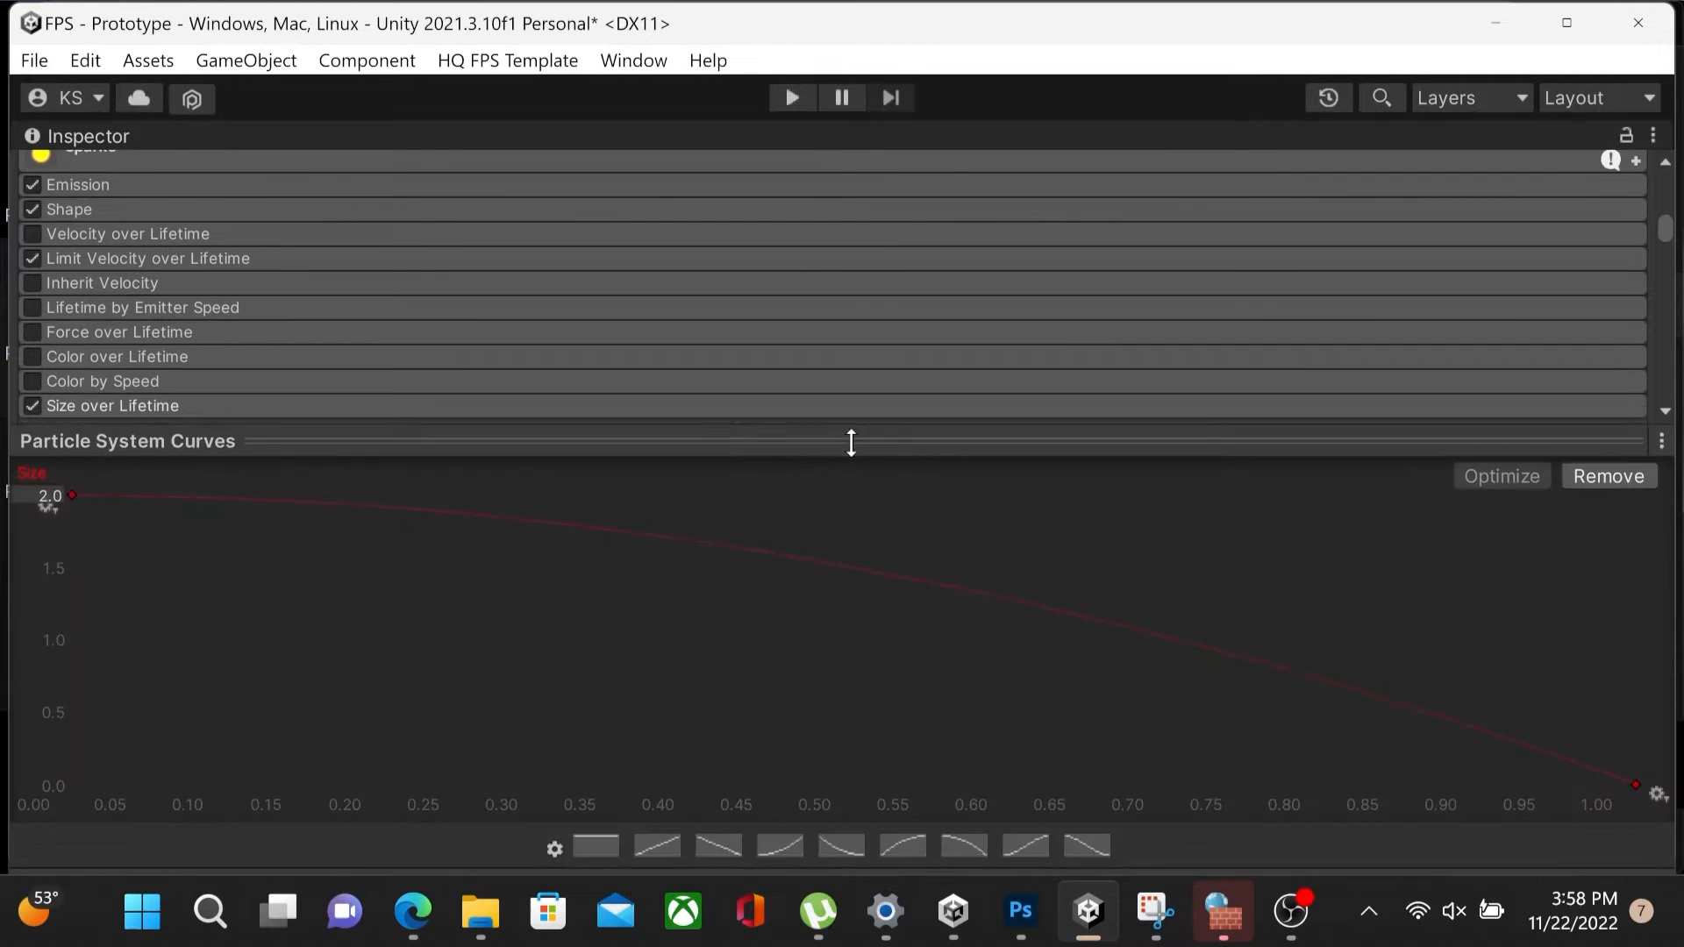
pyautogui.moveTo(850, 444); pyautogui.dragTo(852, 381)
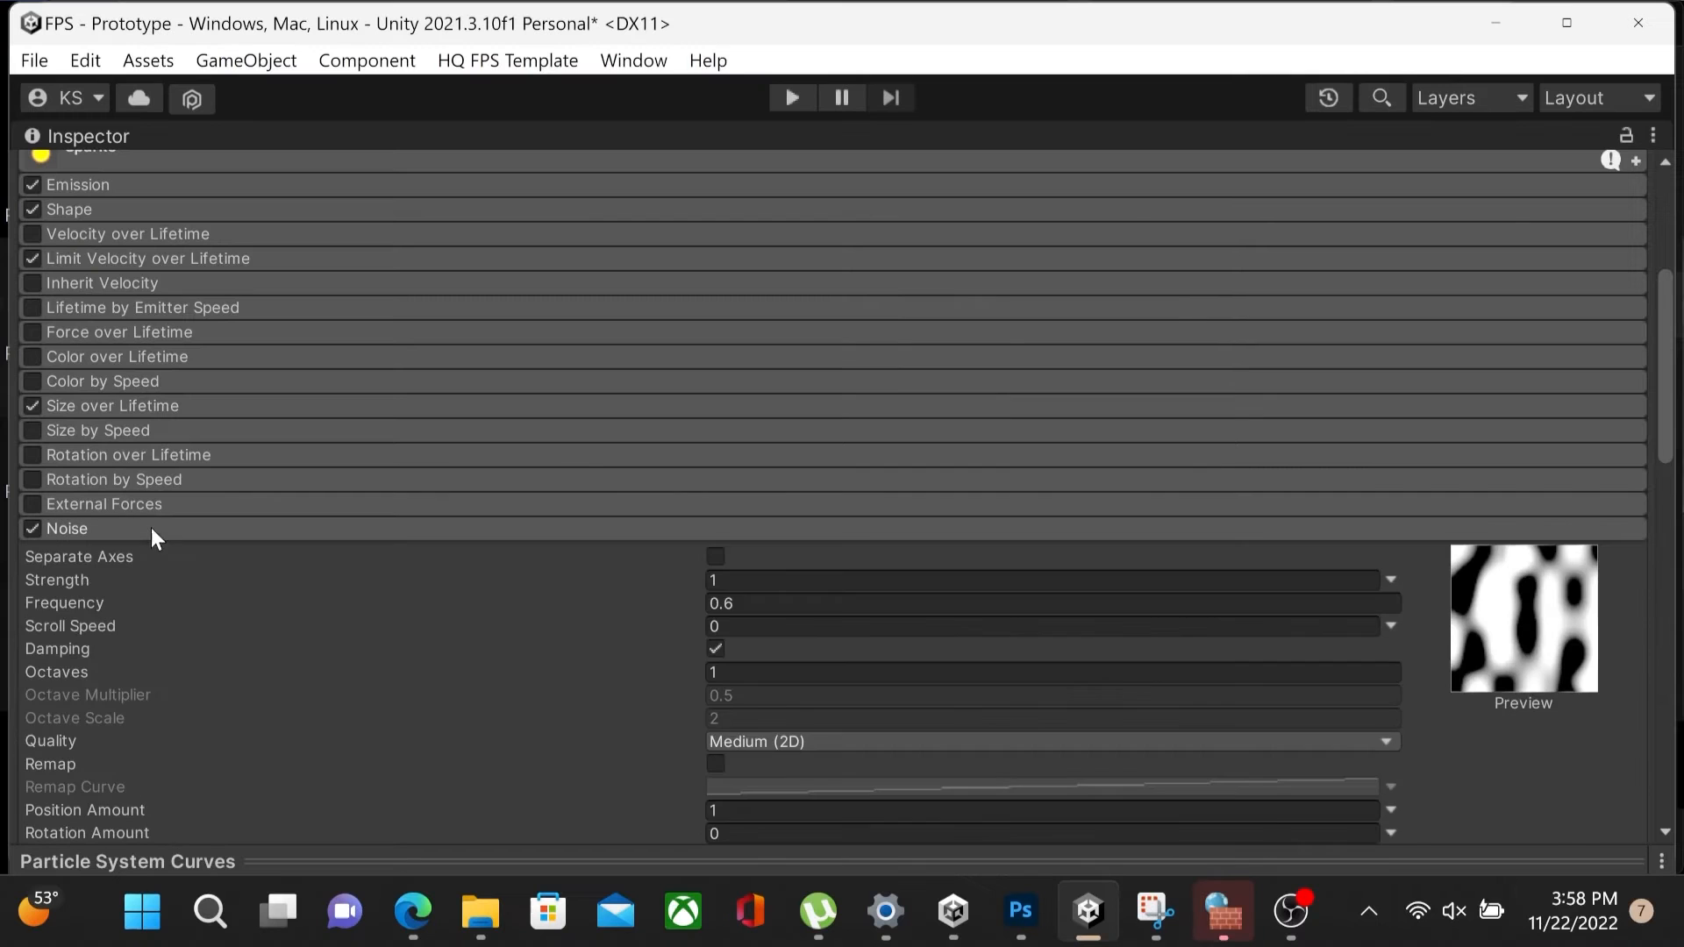
pyautogui.scroll(-4, 722, 454)
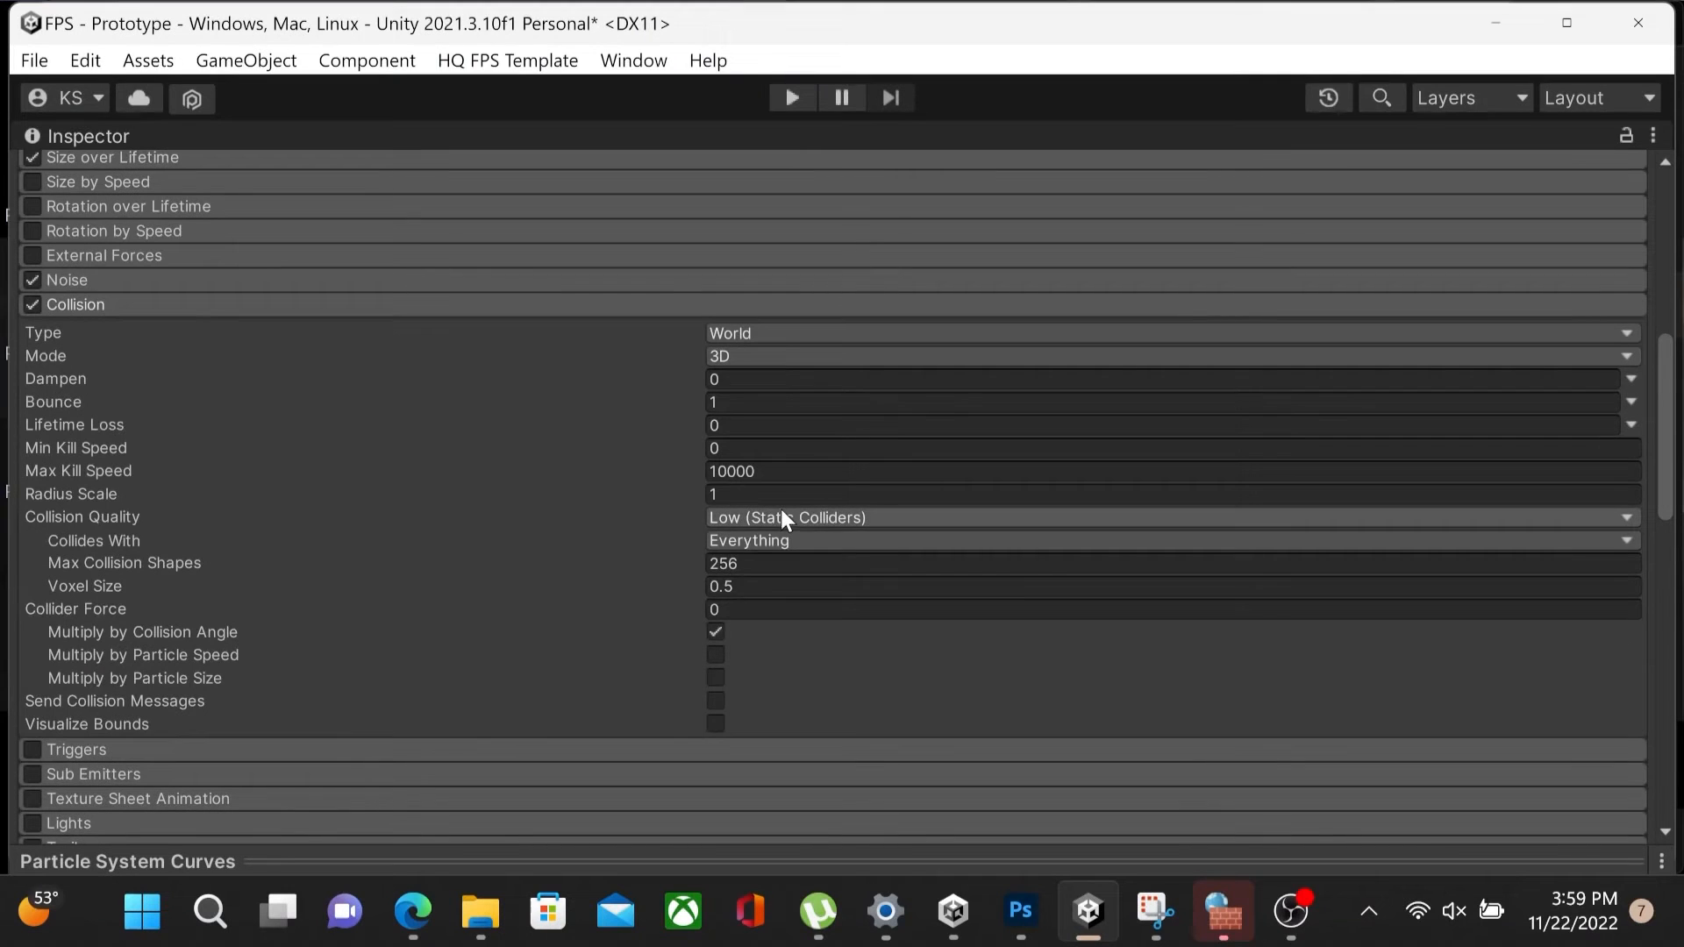
# Set the Collision module's Collision Quality to Low (Static Colliders)
pyautogui.click(781, 514)
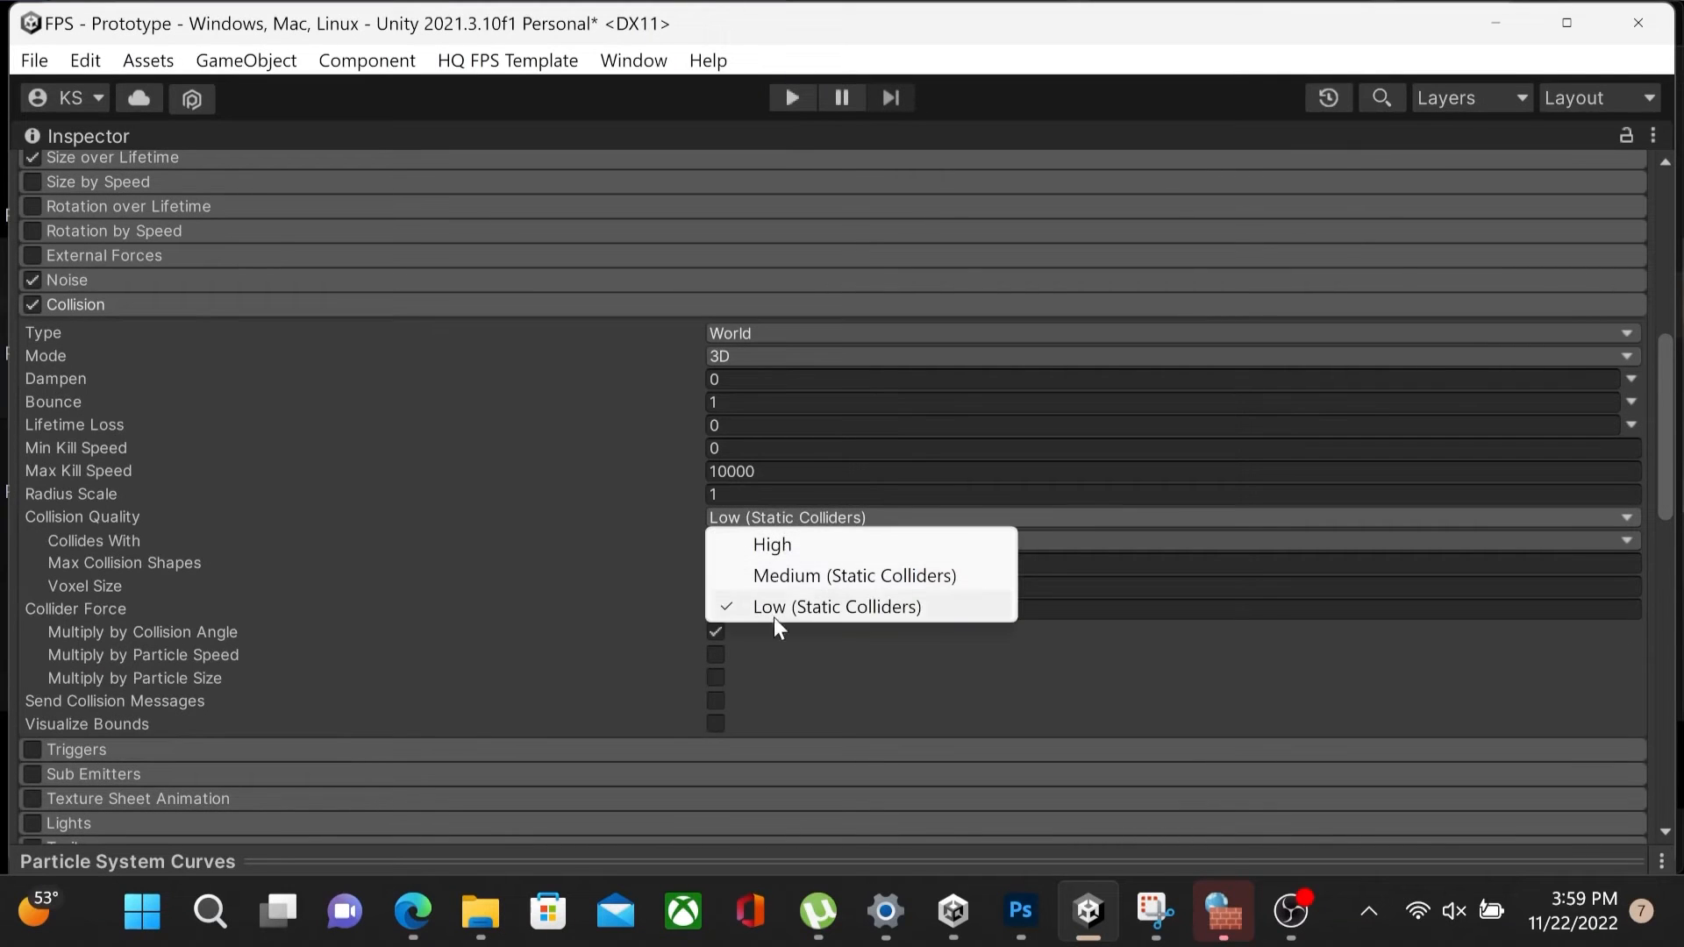
pyautogui.click(802, 607)
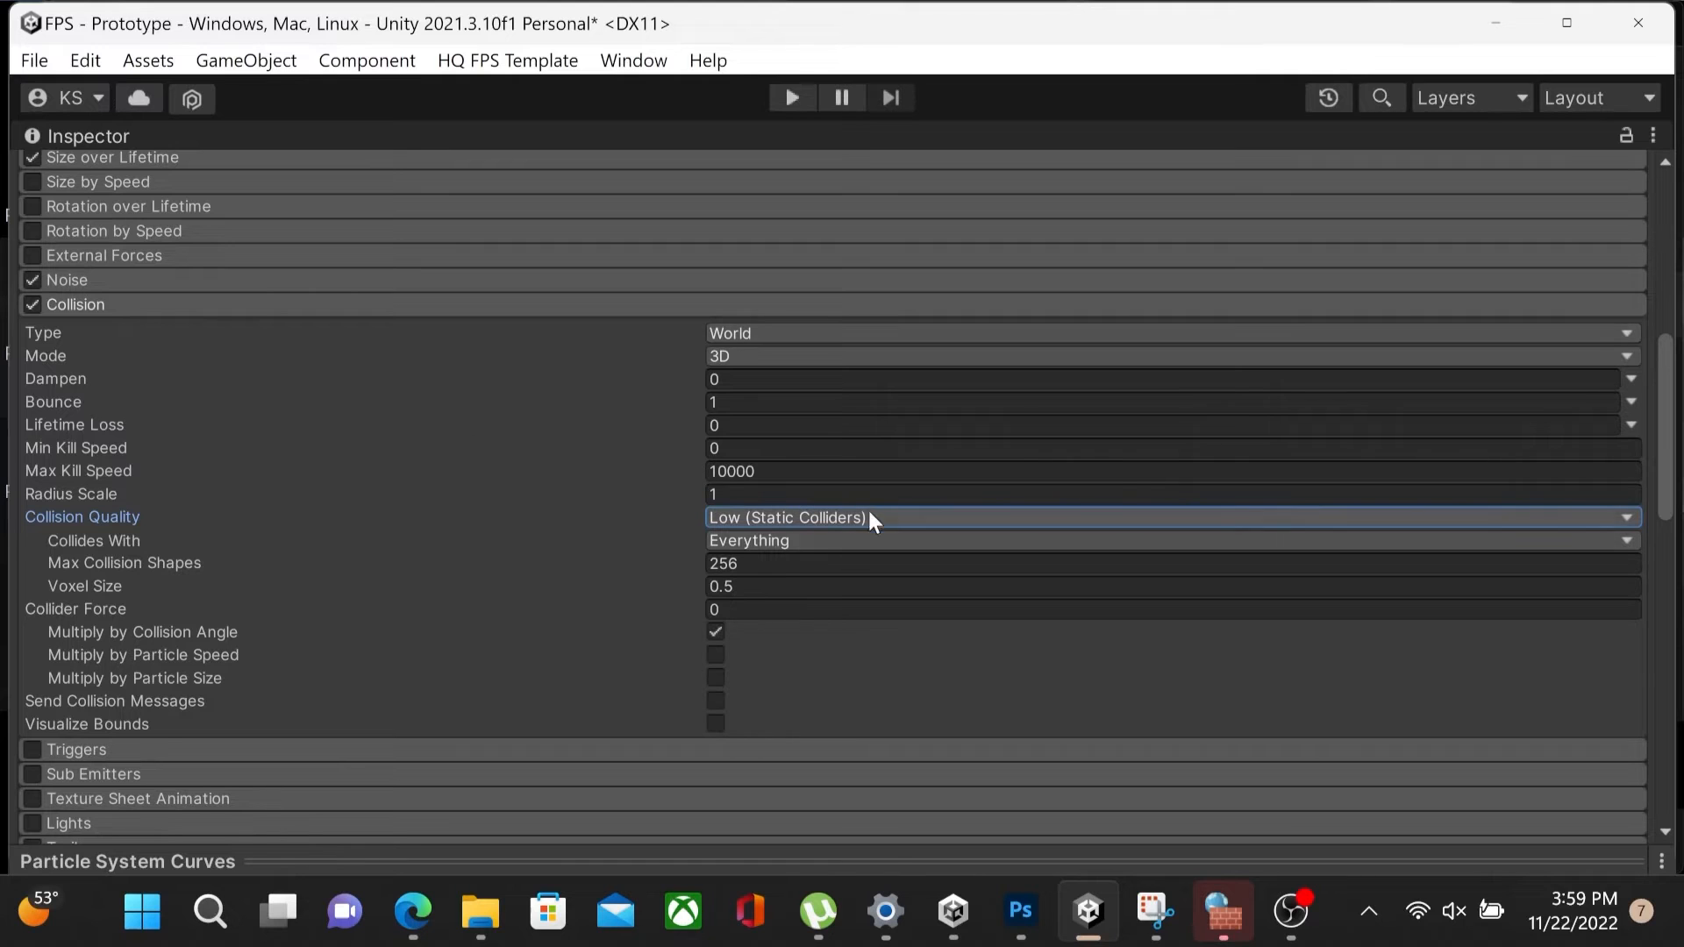
# Collapse the Collision module and examine the Renderer module's Render Mode options, keeping Stretched Billboard
pyautogui.click(228, 307)
pyautogui.scroll(3, 263, 586)
pyautogui.scroll(-8, 263, 586)
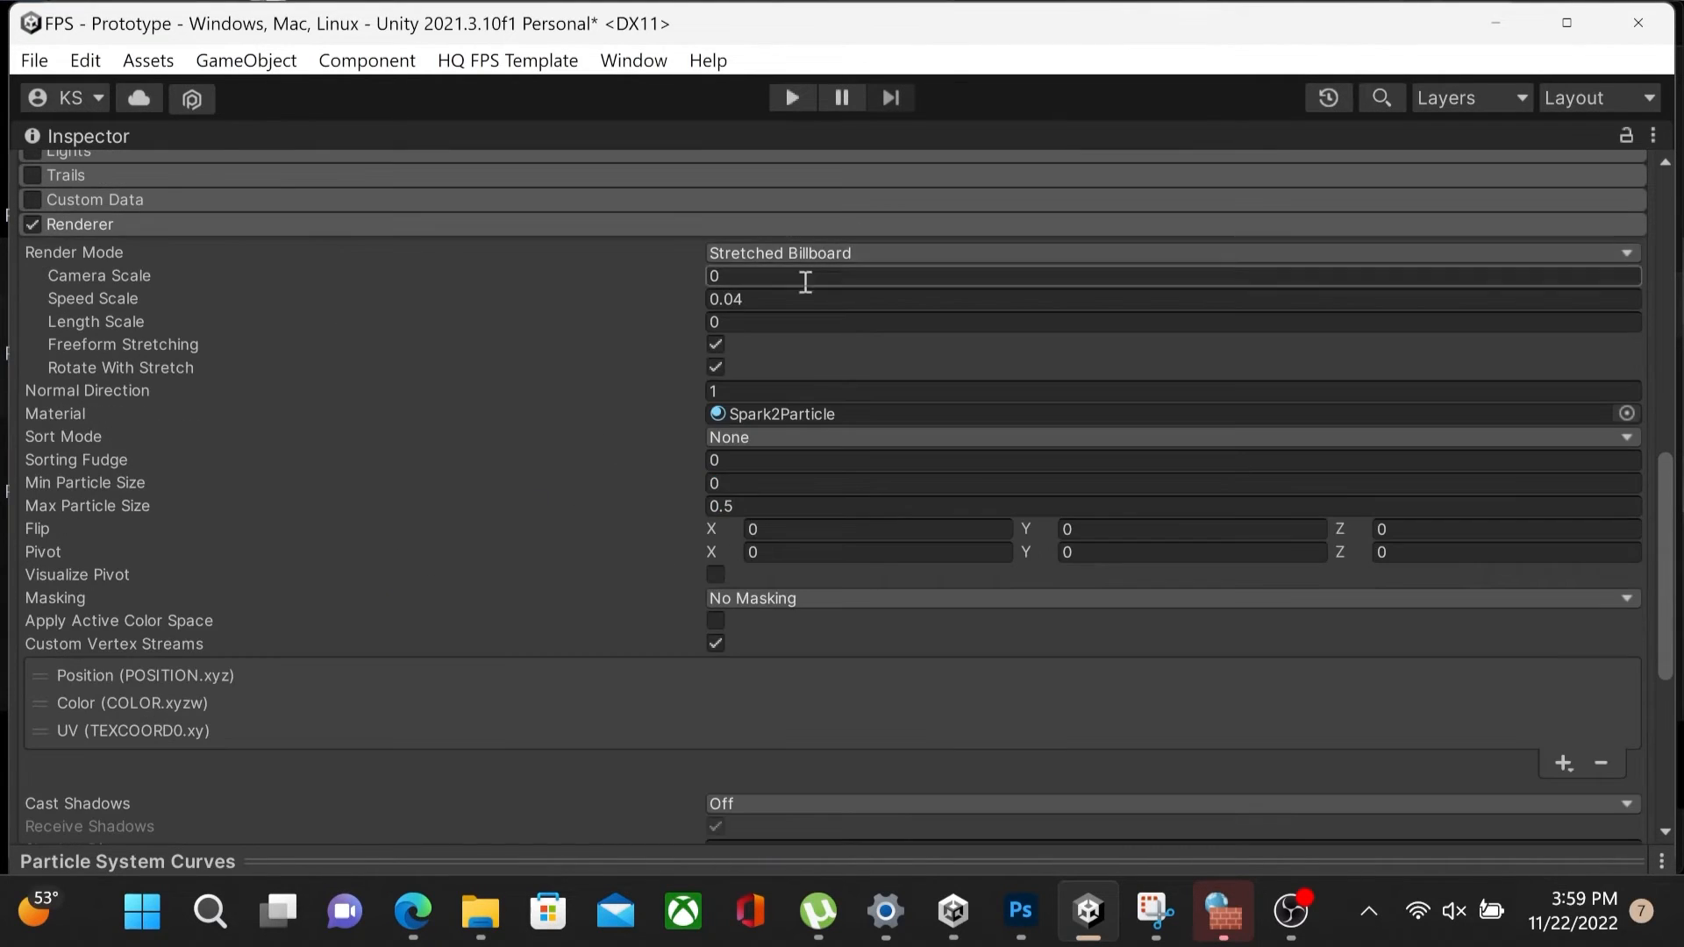
pyautogui.click(788, 247)
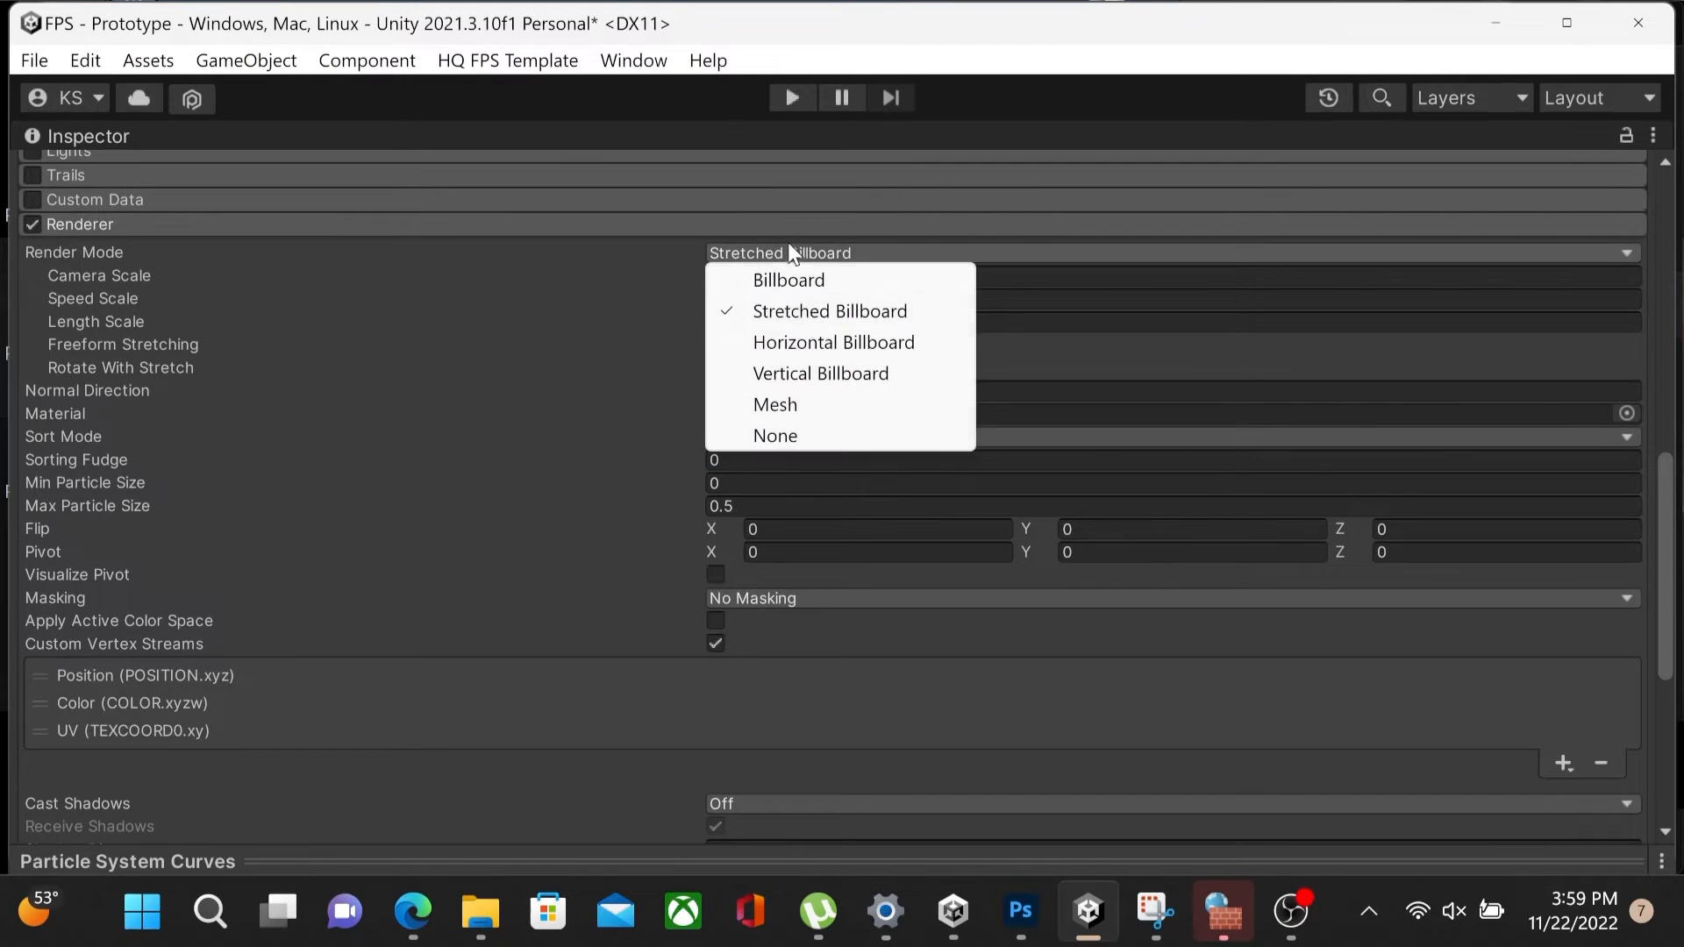
pyautogui.click(816, 312)
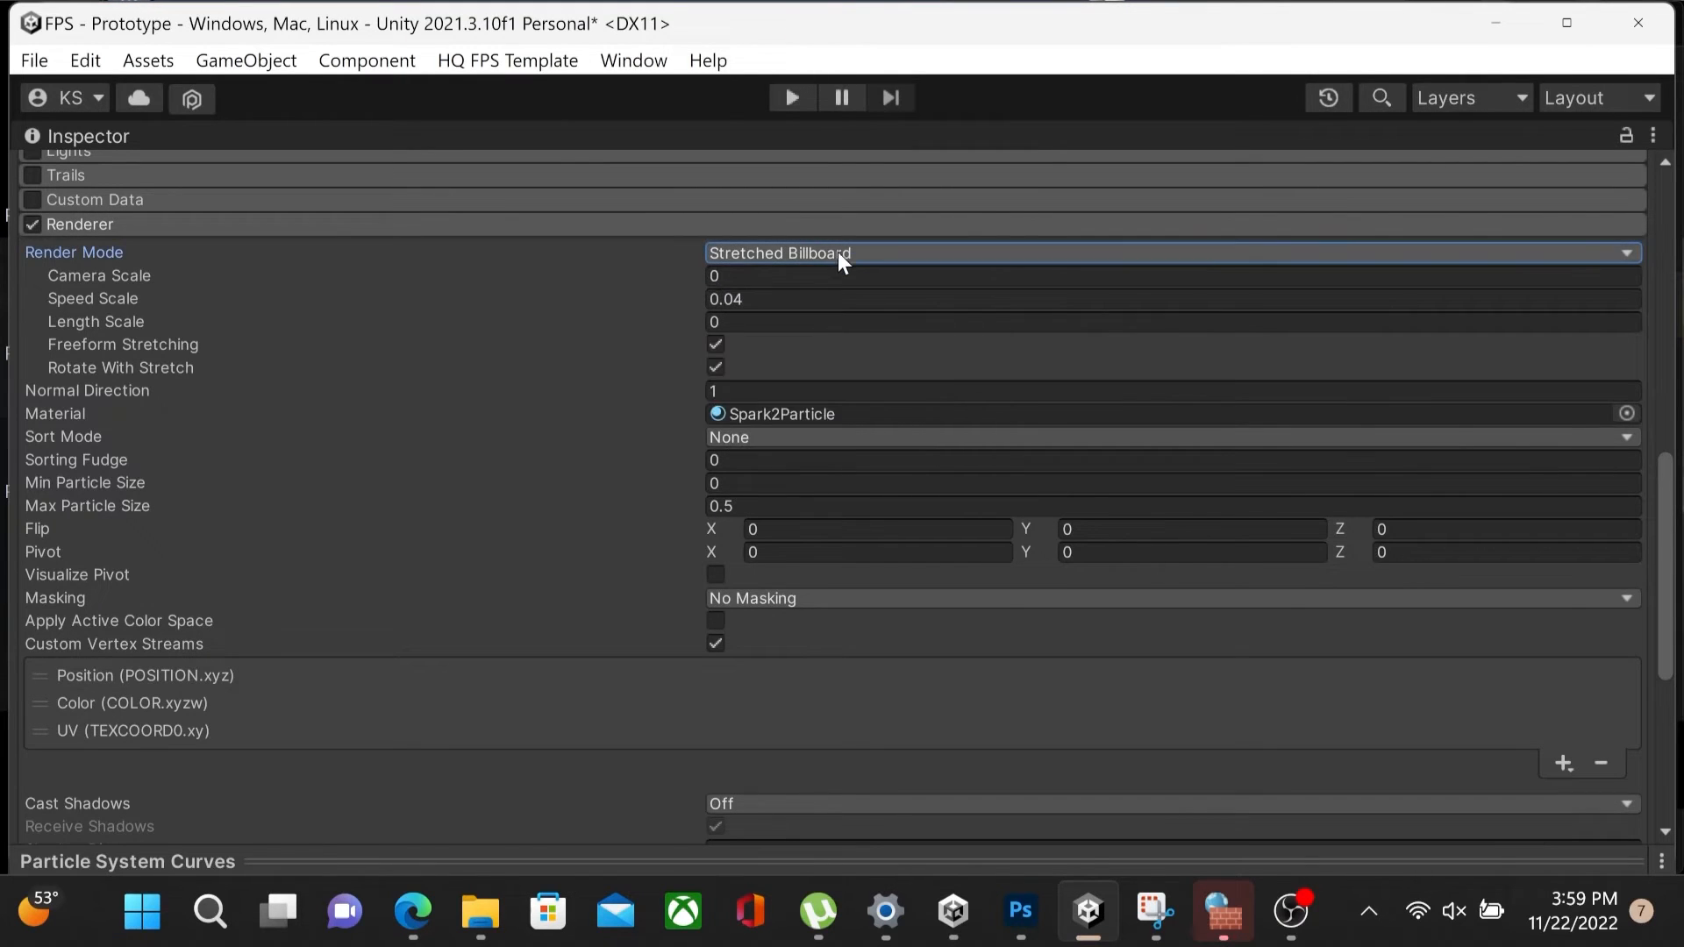
# Set the Renderer module's Render Mode to Billboard and replay the particle effect in the scene
pyautogui.click(805, 254)
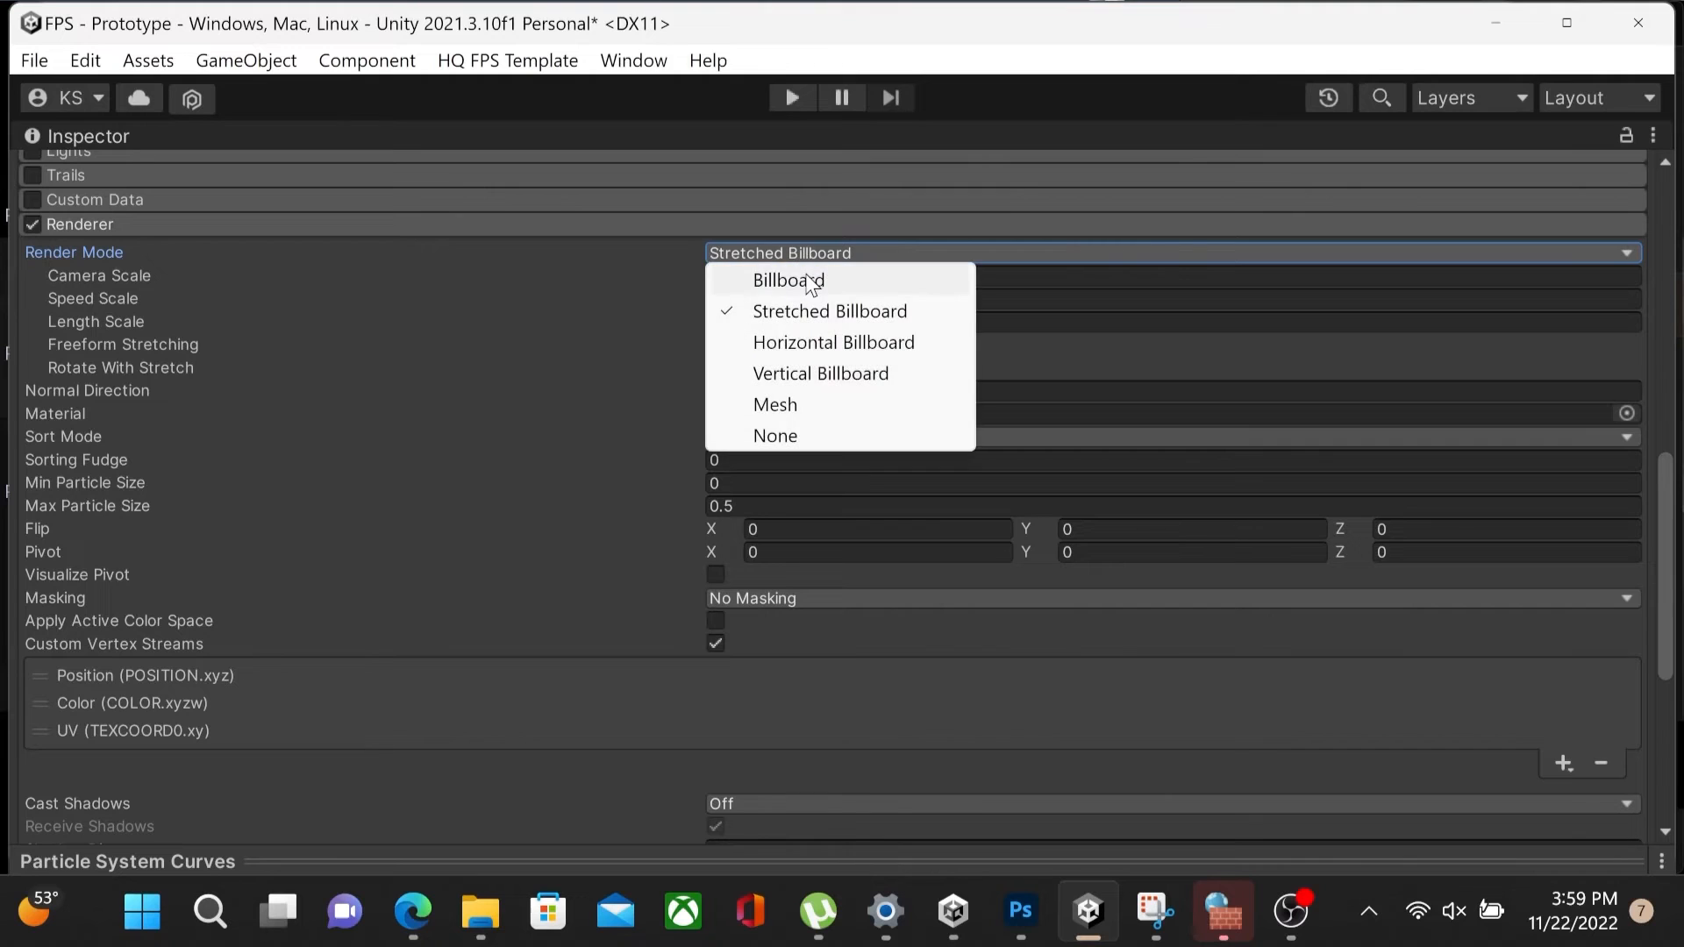
pyautogui.click(803, 275)
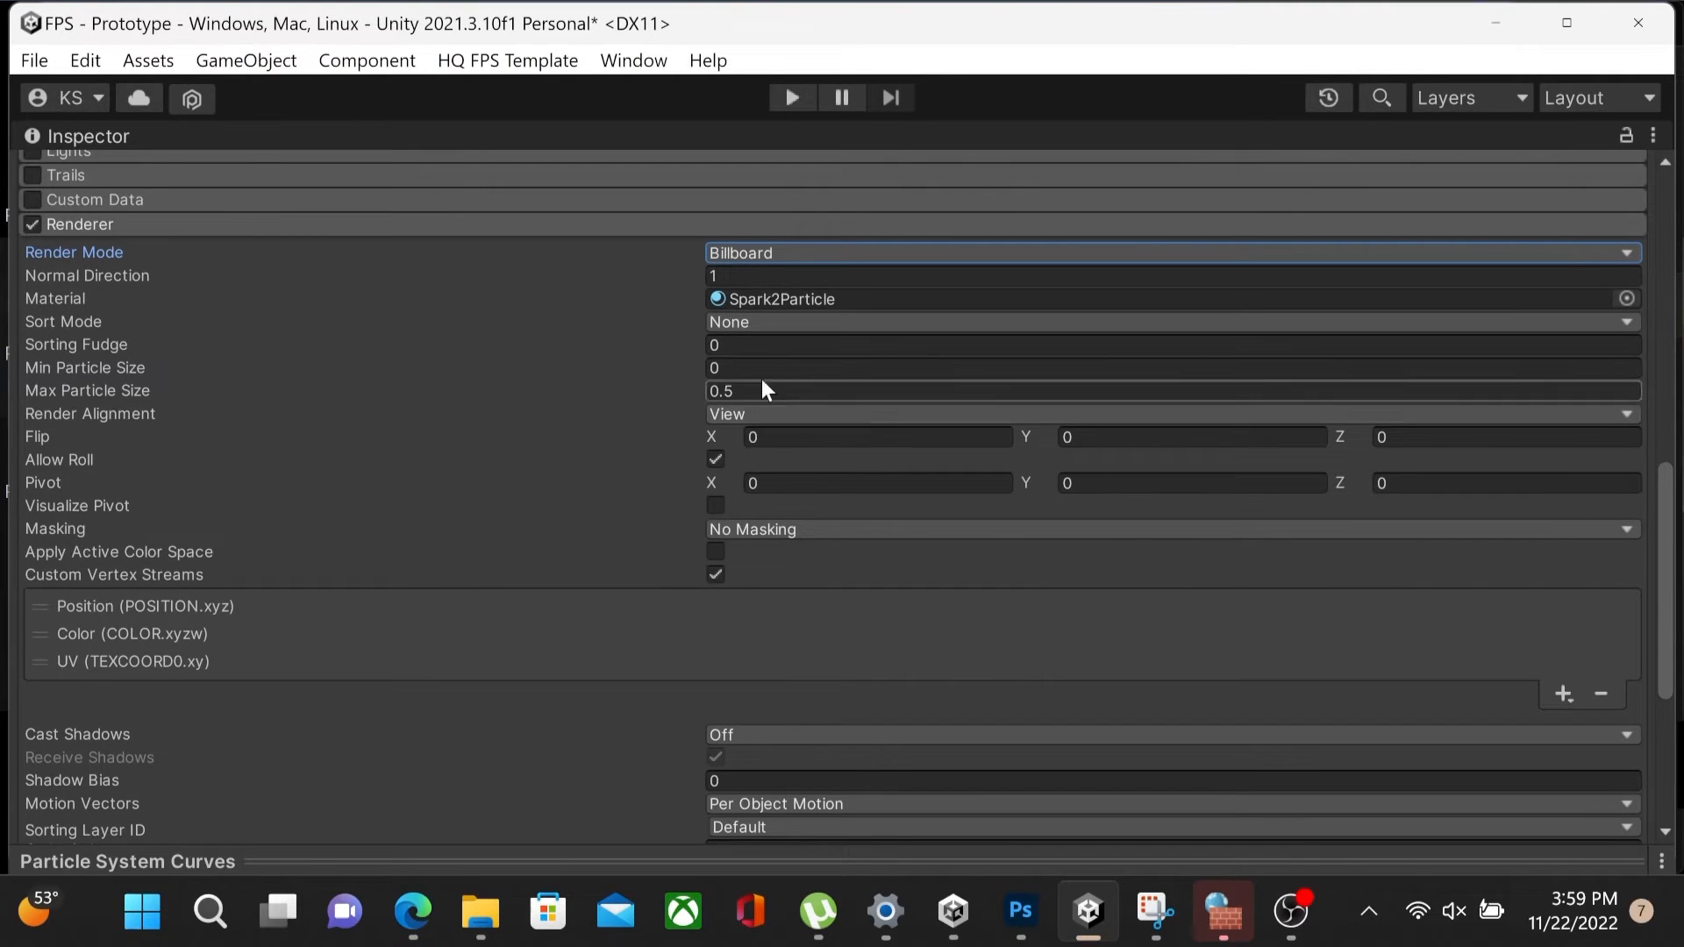
pyautogui.click(782, 253)
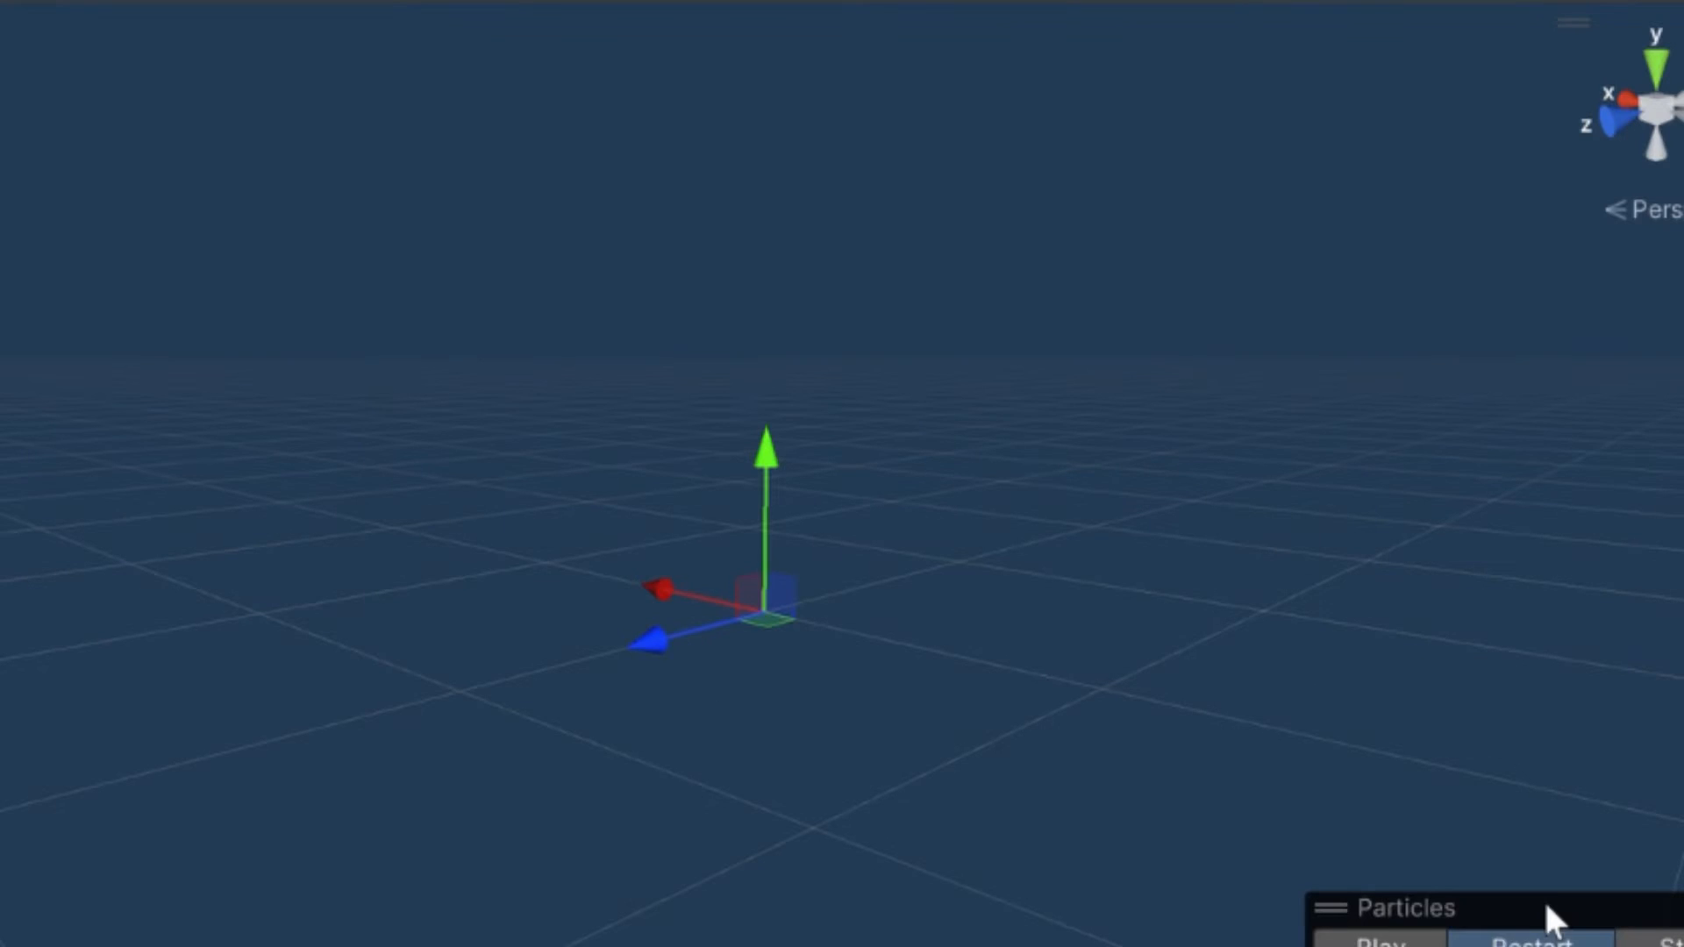
pyautogui.click(1548, 912)
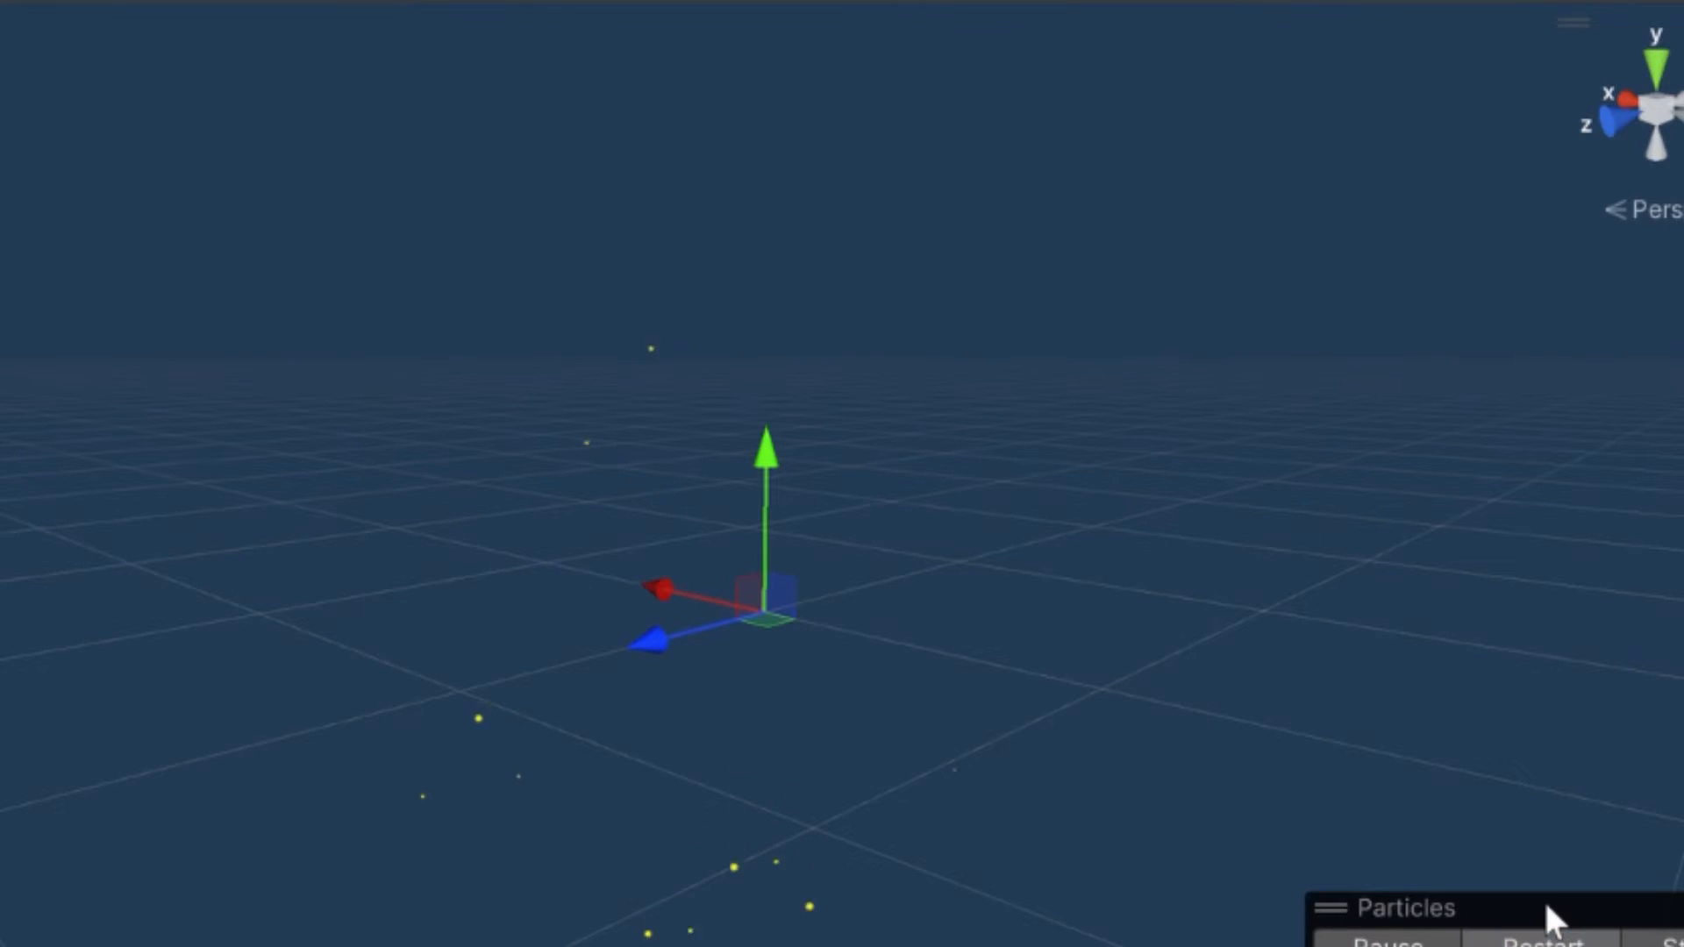
pyautogui.click(1549, 910)
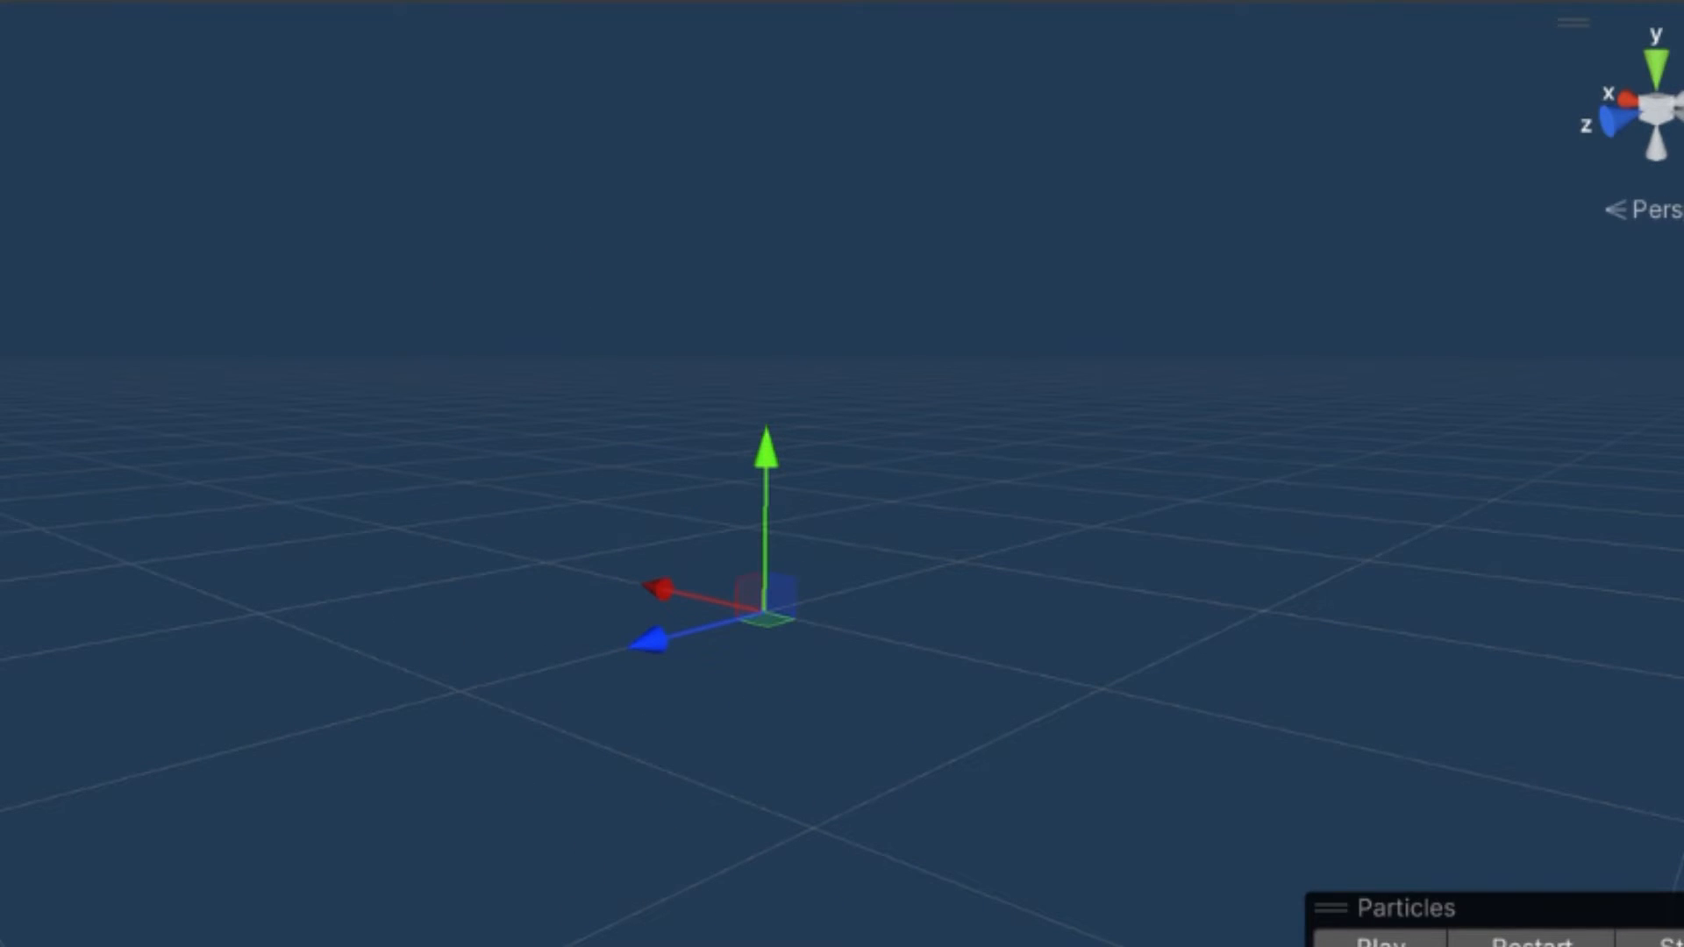
pyautogui.click(1531, 906)
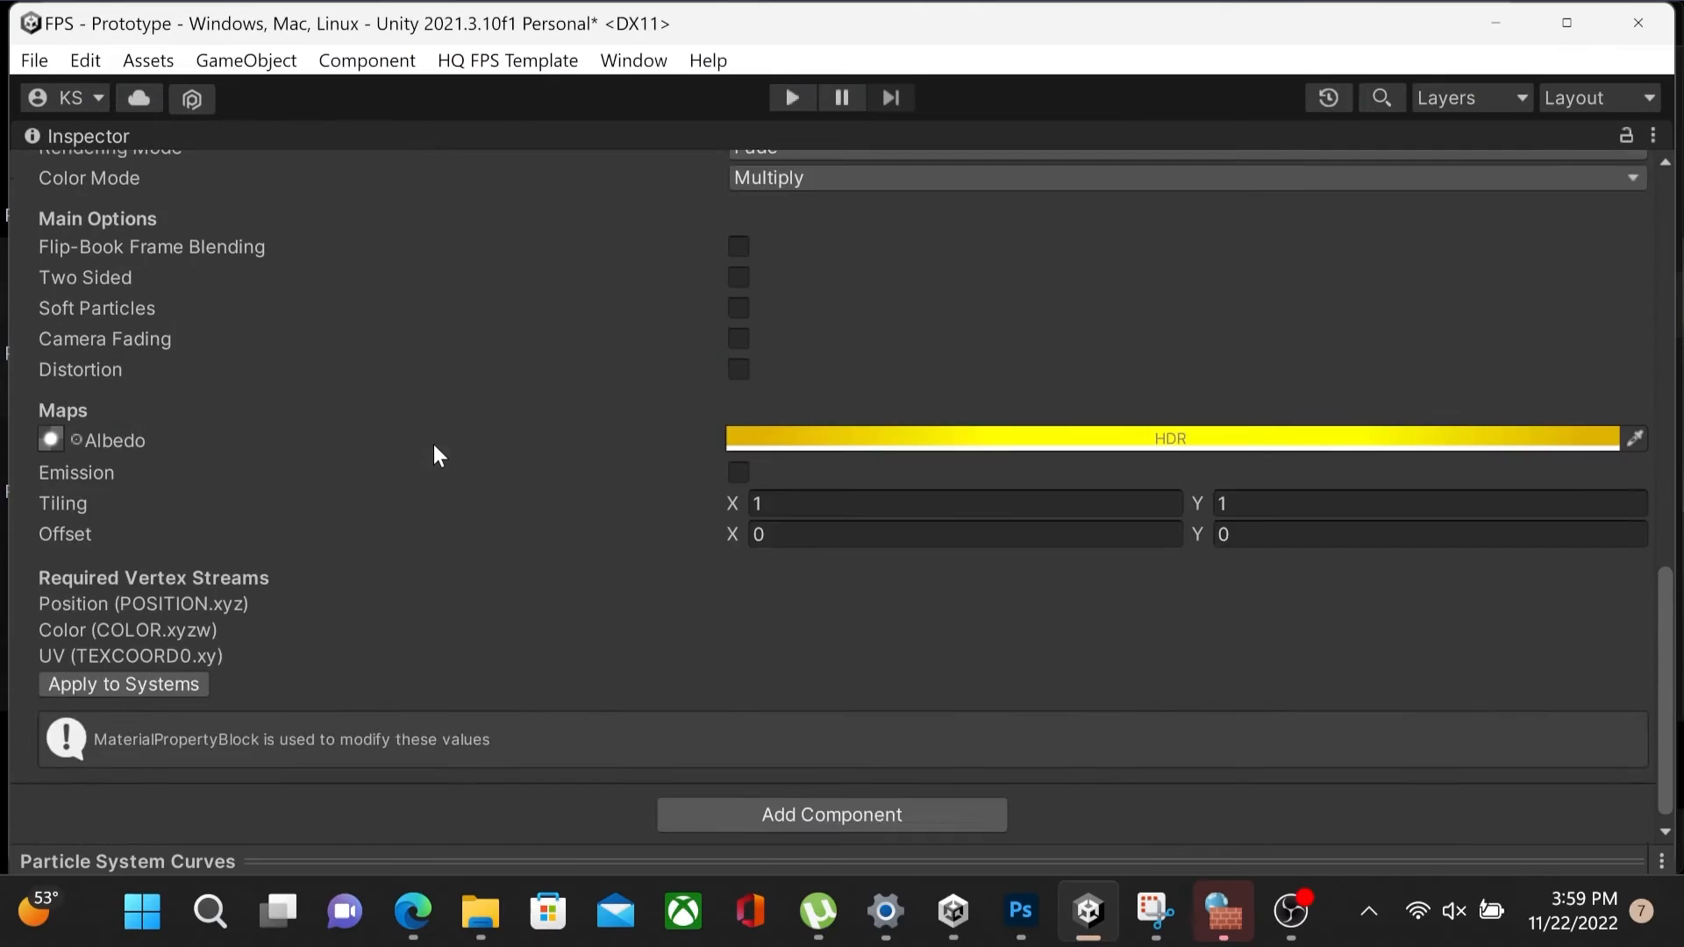
# Examine the Spark 2 Particle material's Particles/Standard Unlit shader and Albedo color, and replay the particle effect
pyautogui.scroll(3, 430, 439)
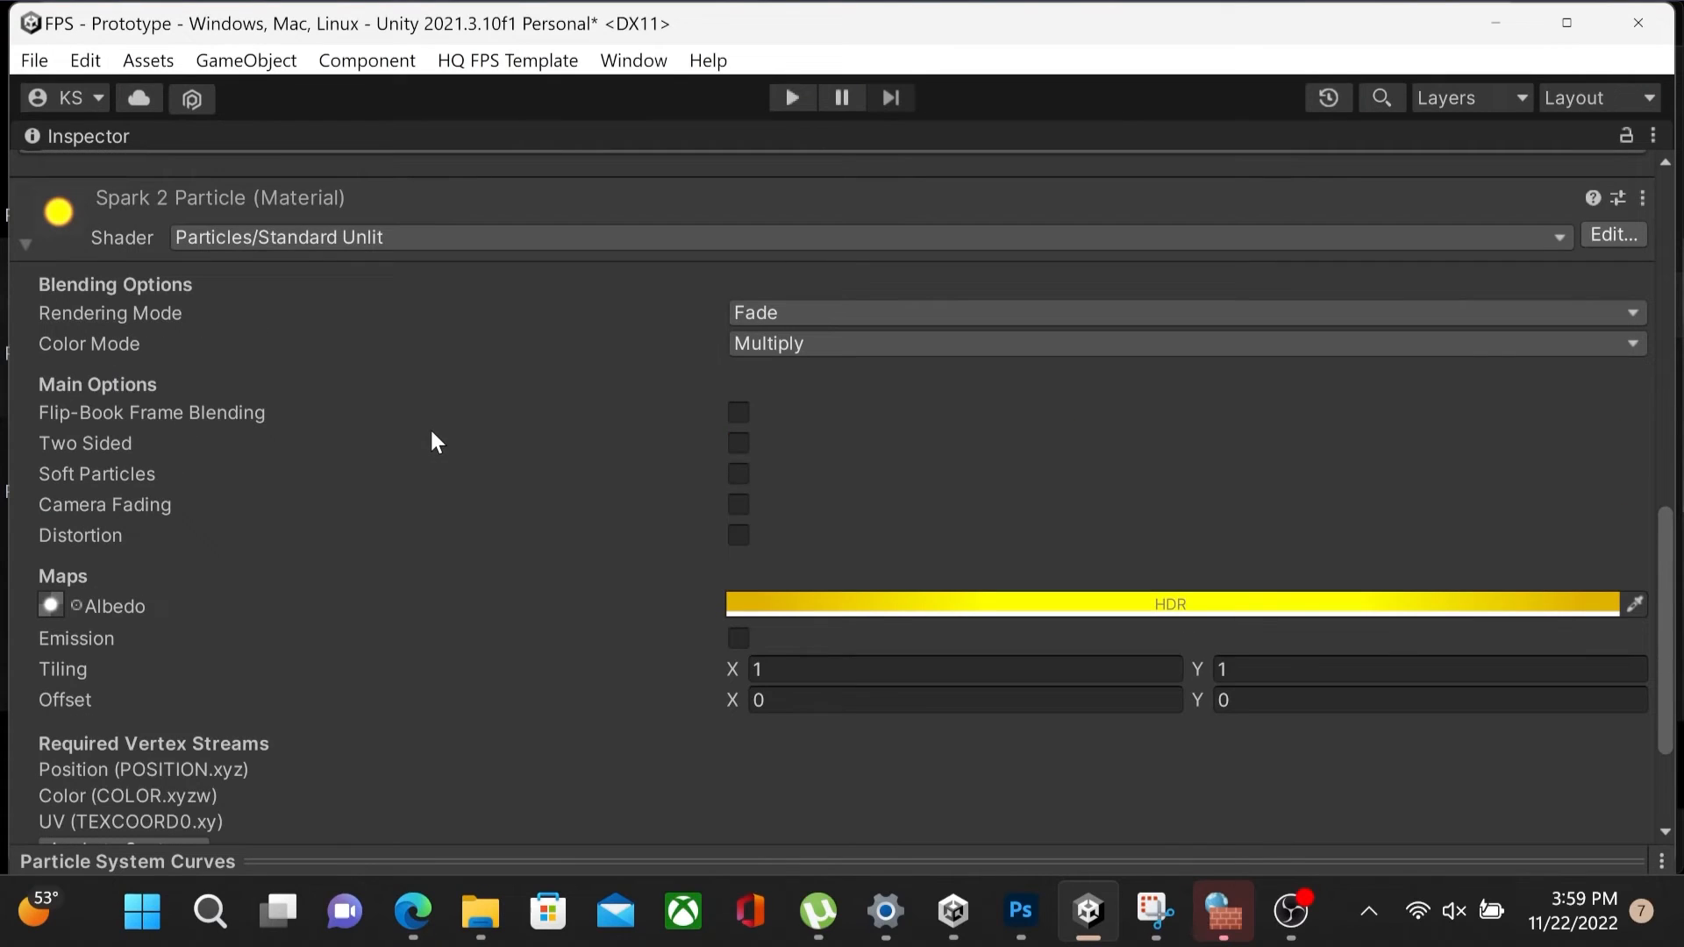
pyautogui.click(334, 237)
pyautogui.click(339, 600)
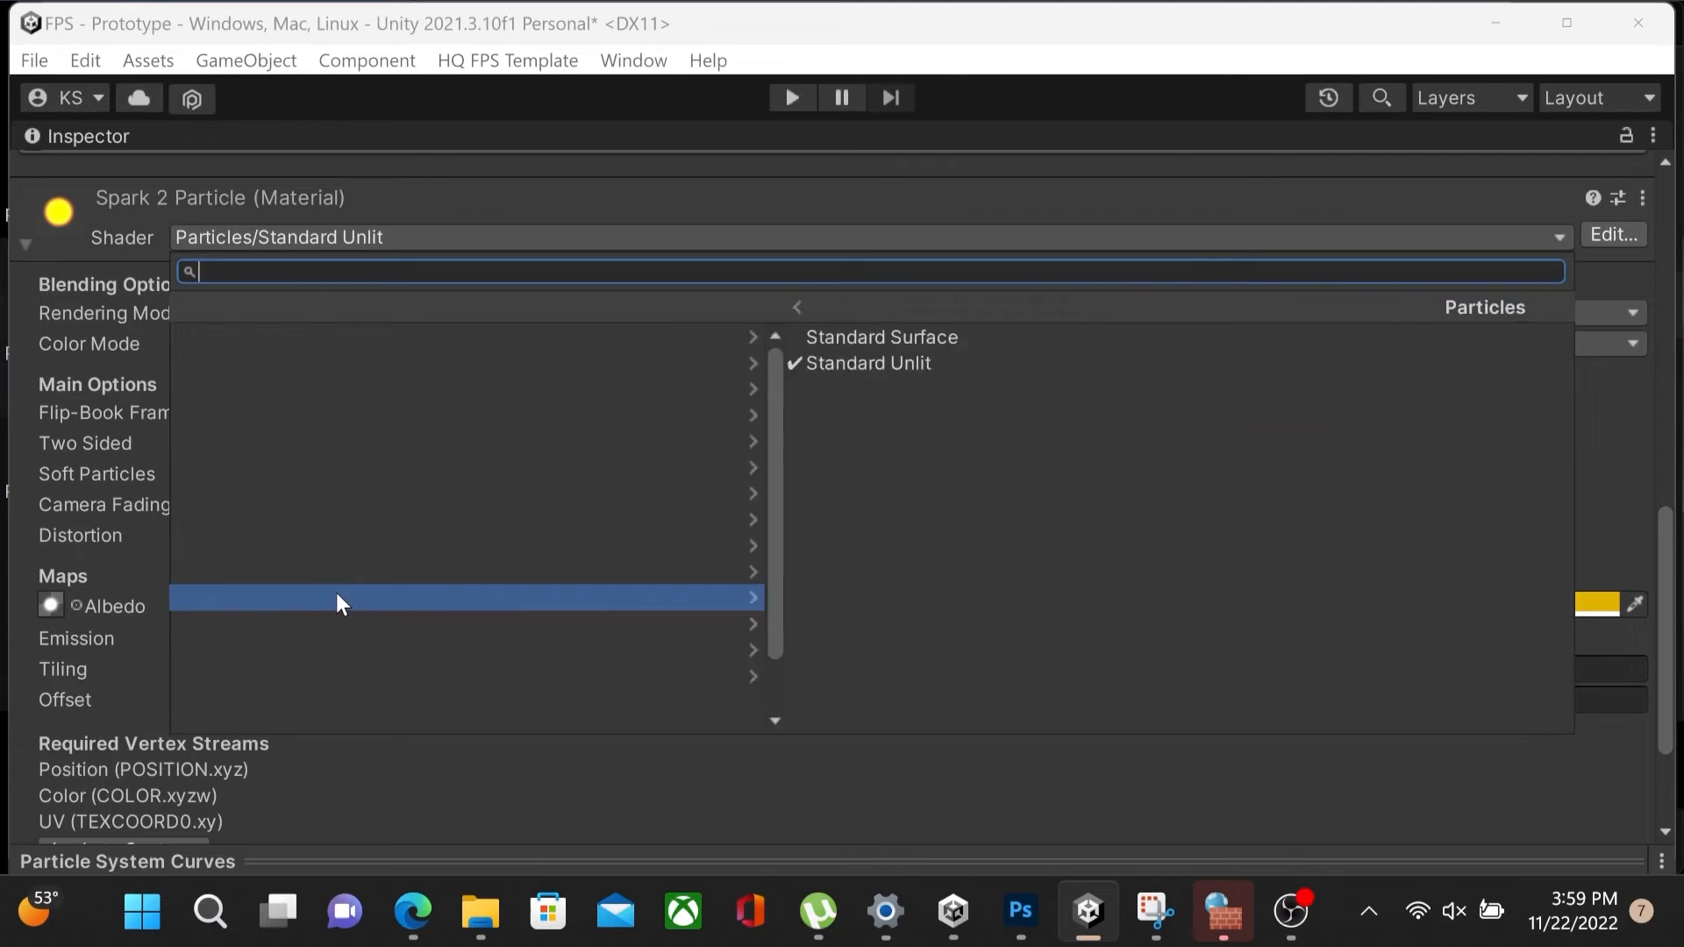
pyautogui.click(232, 369)
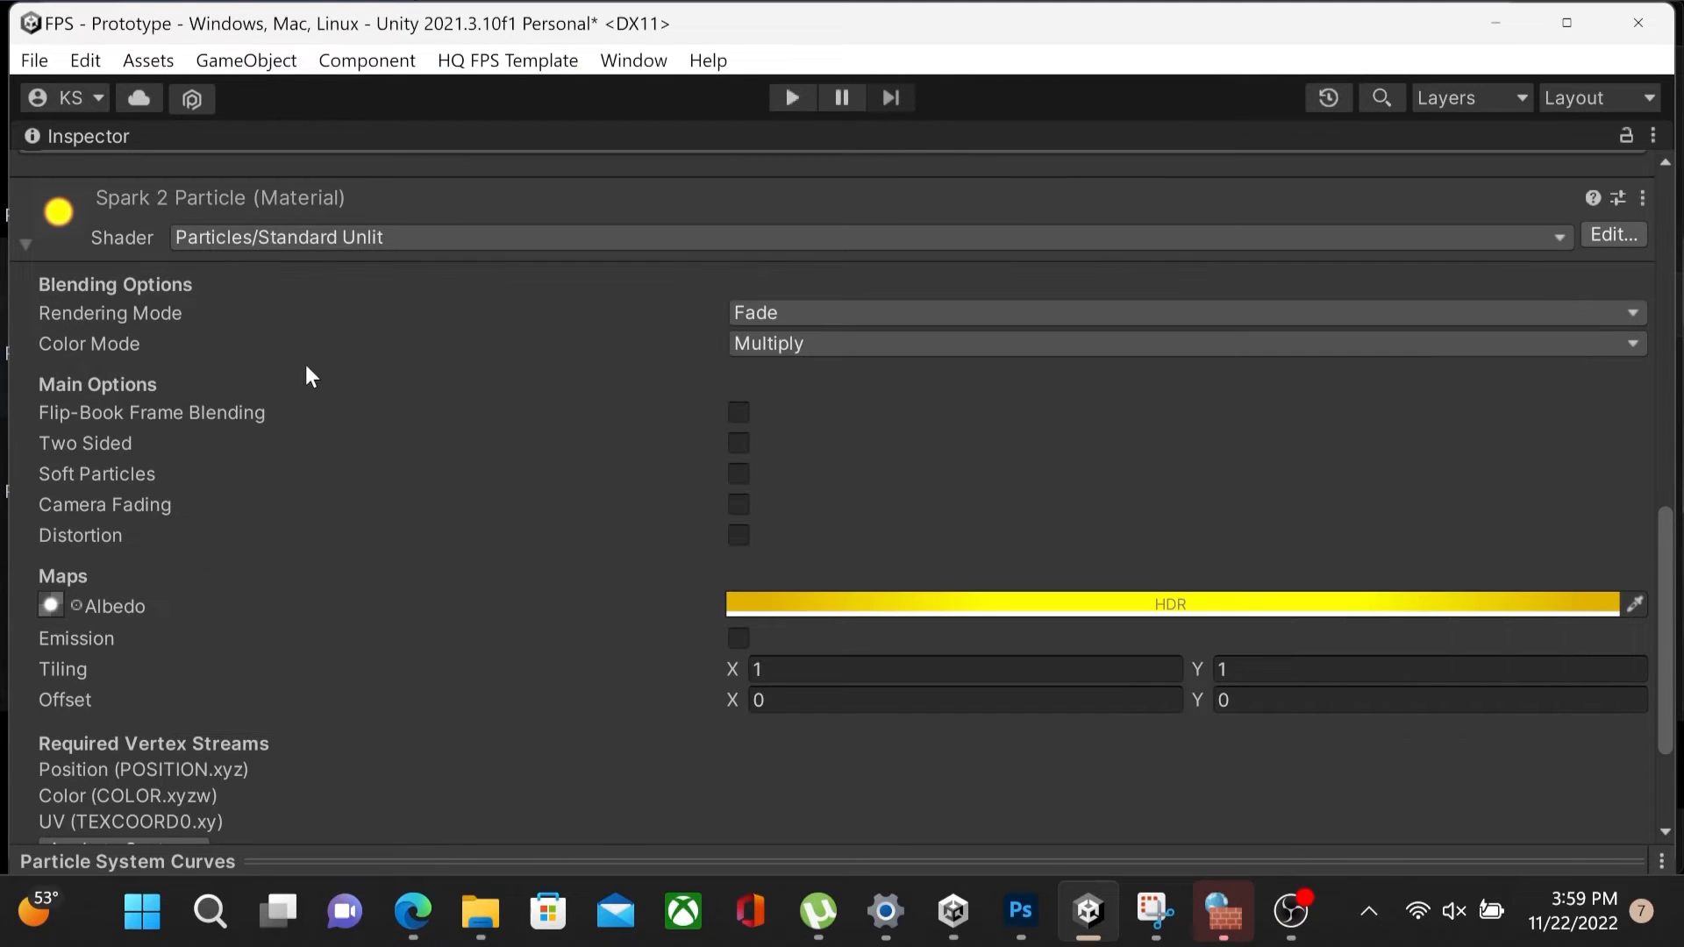
pyautogui.click(995, 605)
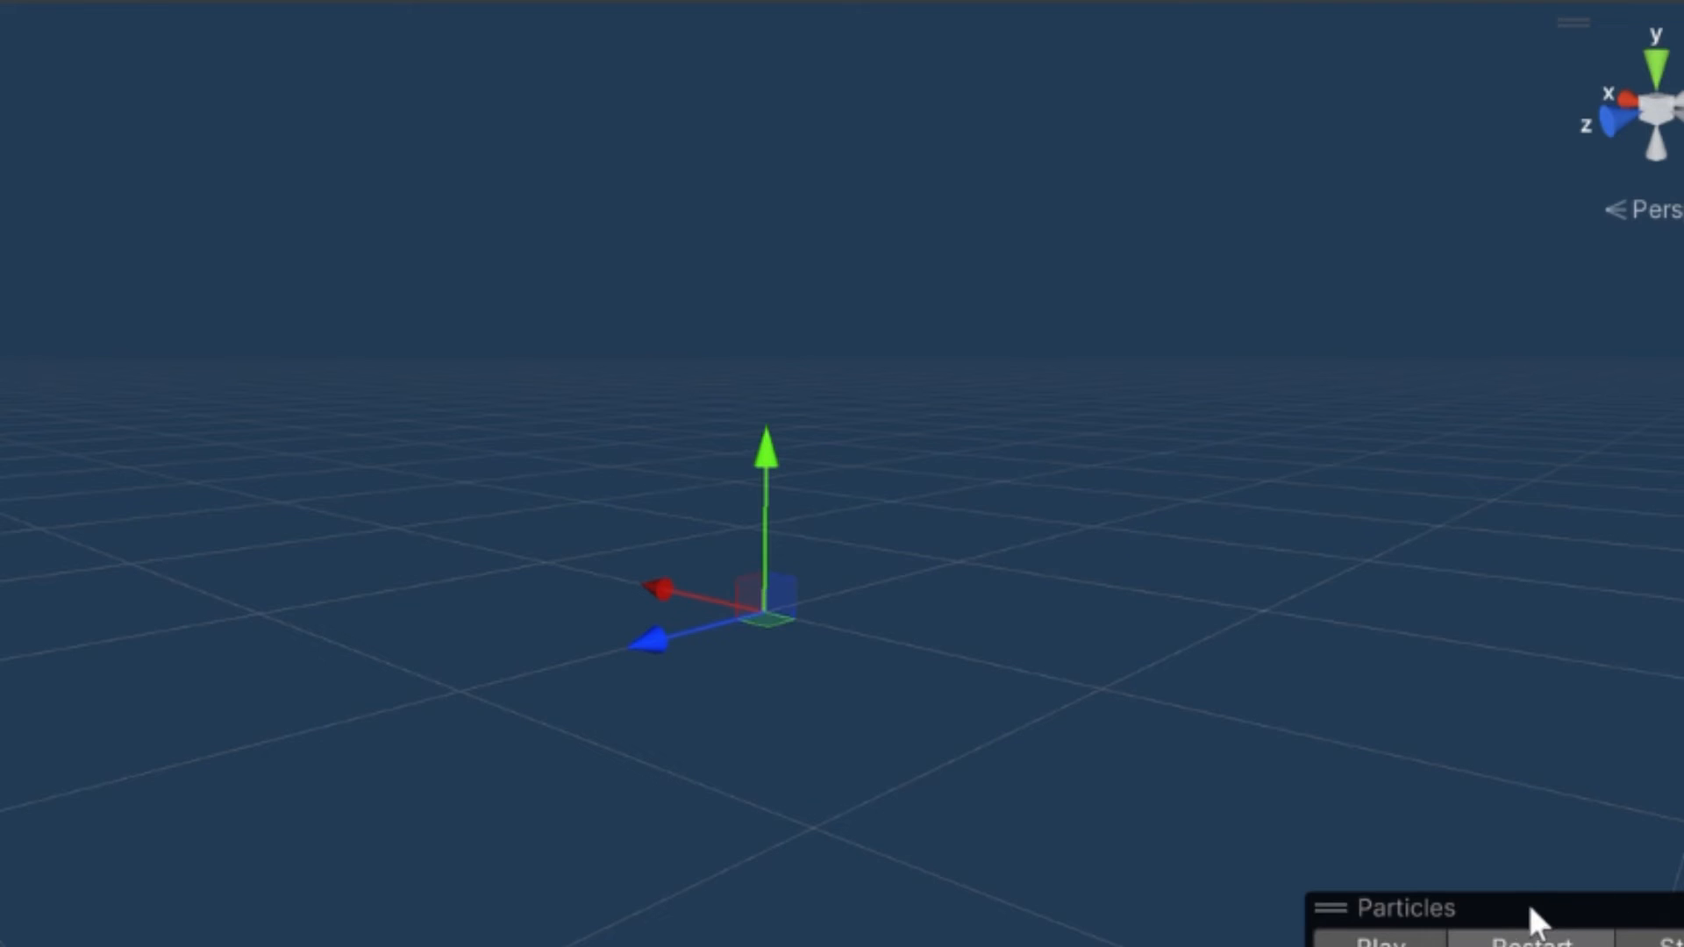
pyautogui.click(1531, 909)
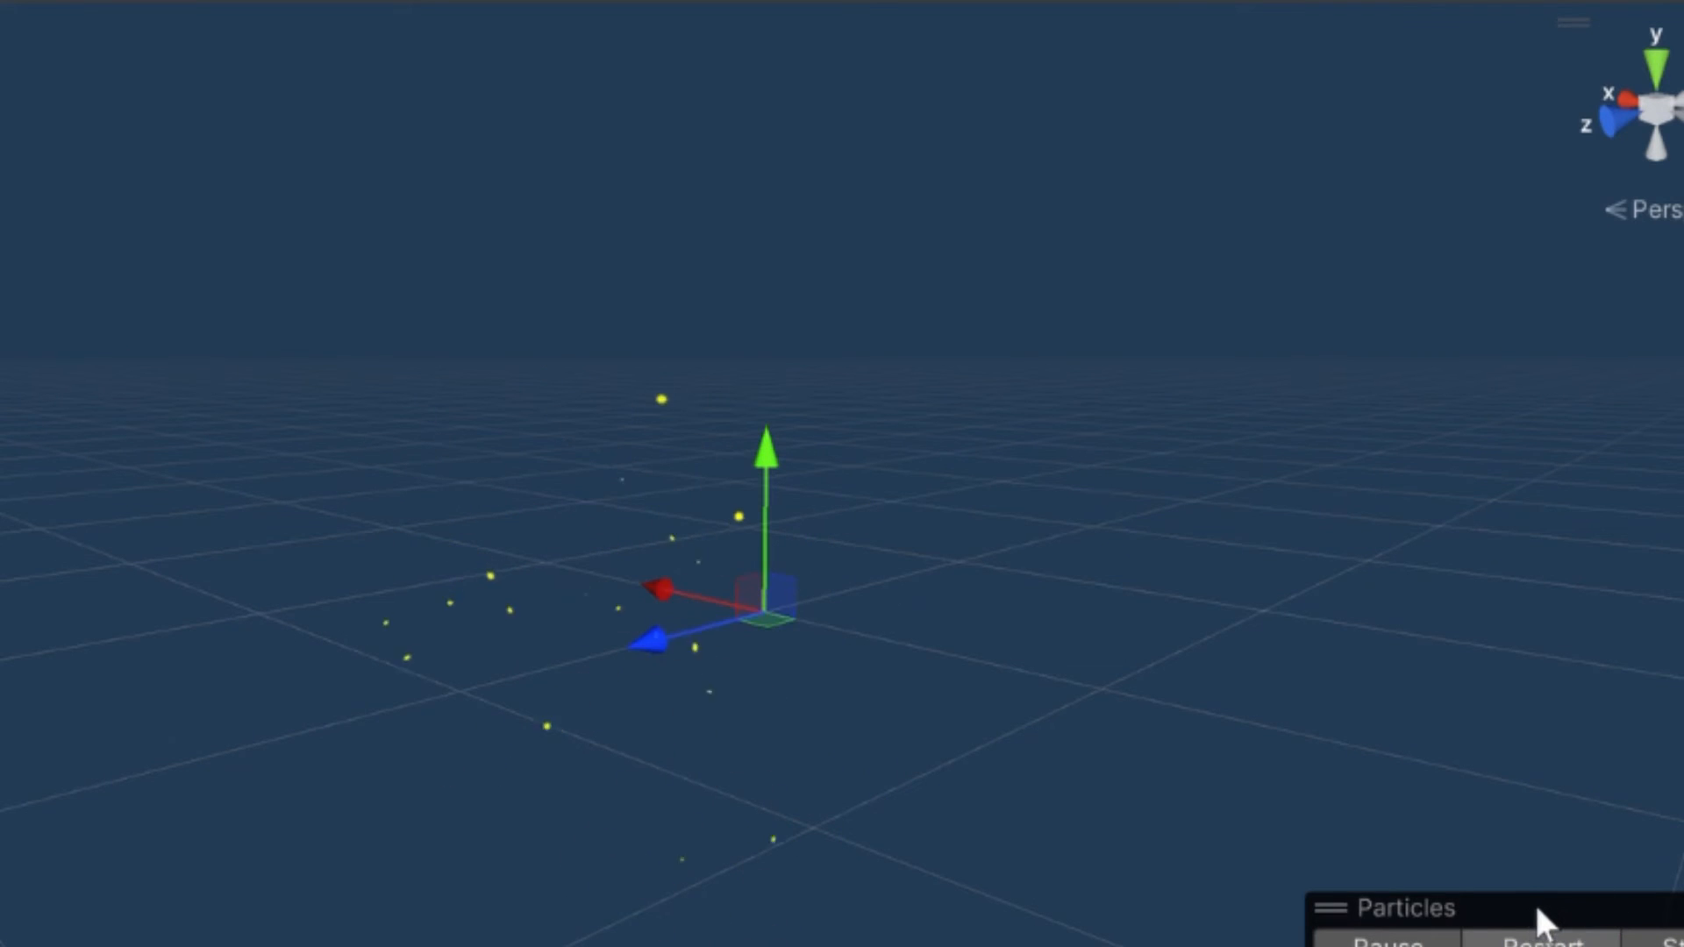
pyautogui.click(1537, 909)
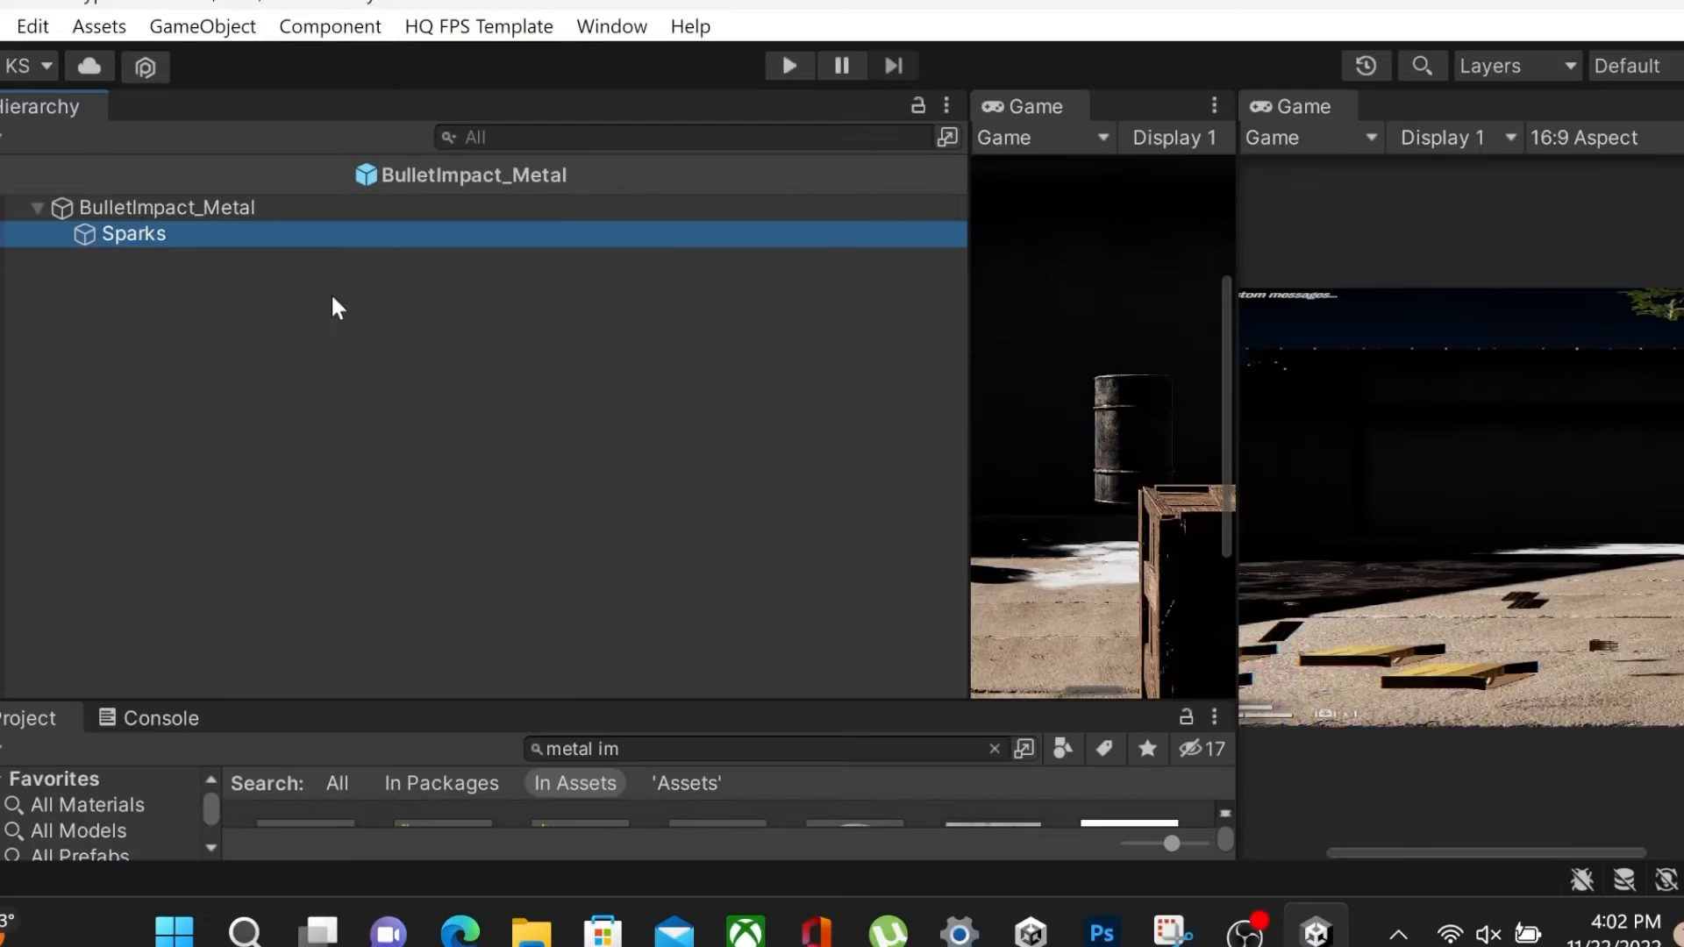
# Duplicate the Sparks object in BulletImpact_Metal as a child of Sparks and name the copy SparksLonger
pyautogui.rightClick(189, 233)
pyautogui.click(296, 317)
pyautogui.moveTo(140, 259); pyautogui.dragTo(181, 237)
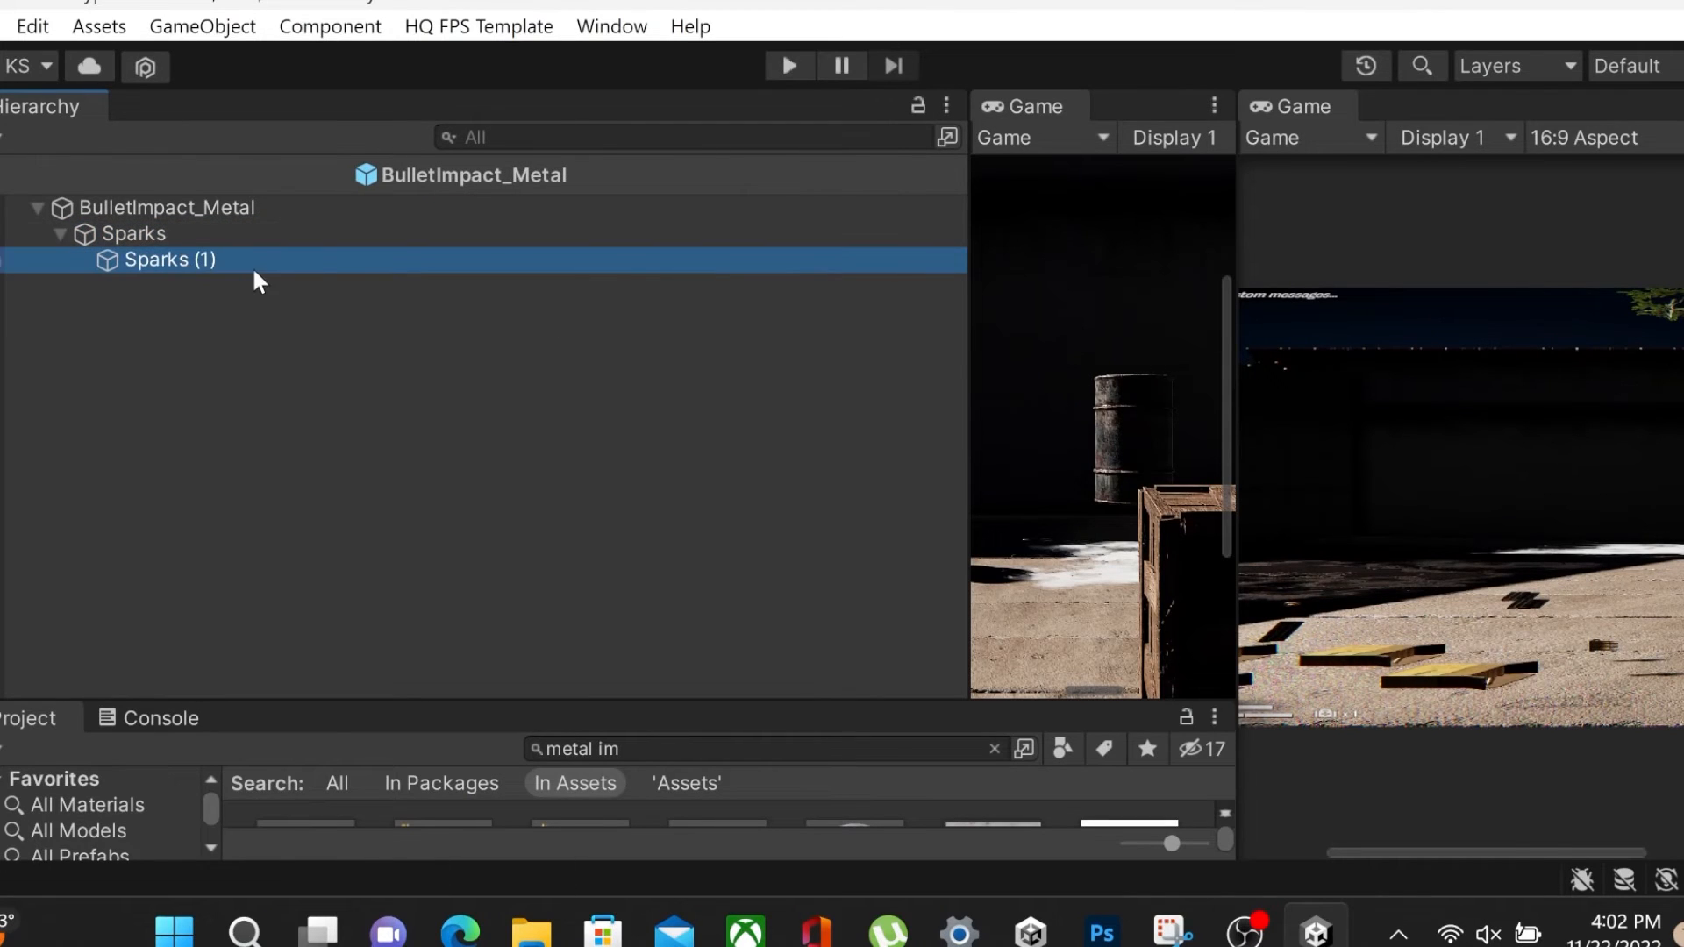
pyautogui.press('F2')
pyautogui.write('SparksLonger')
pyautogui.press('Return')
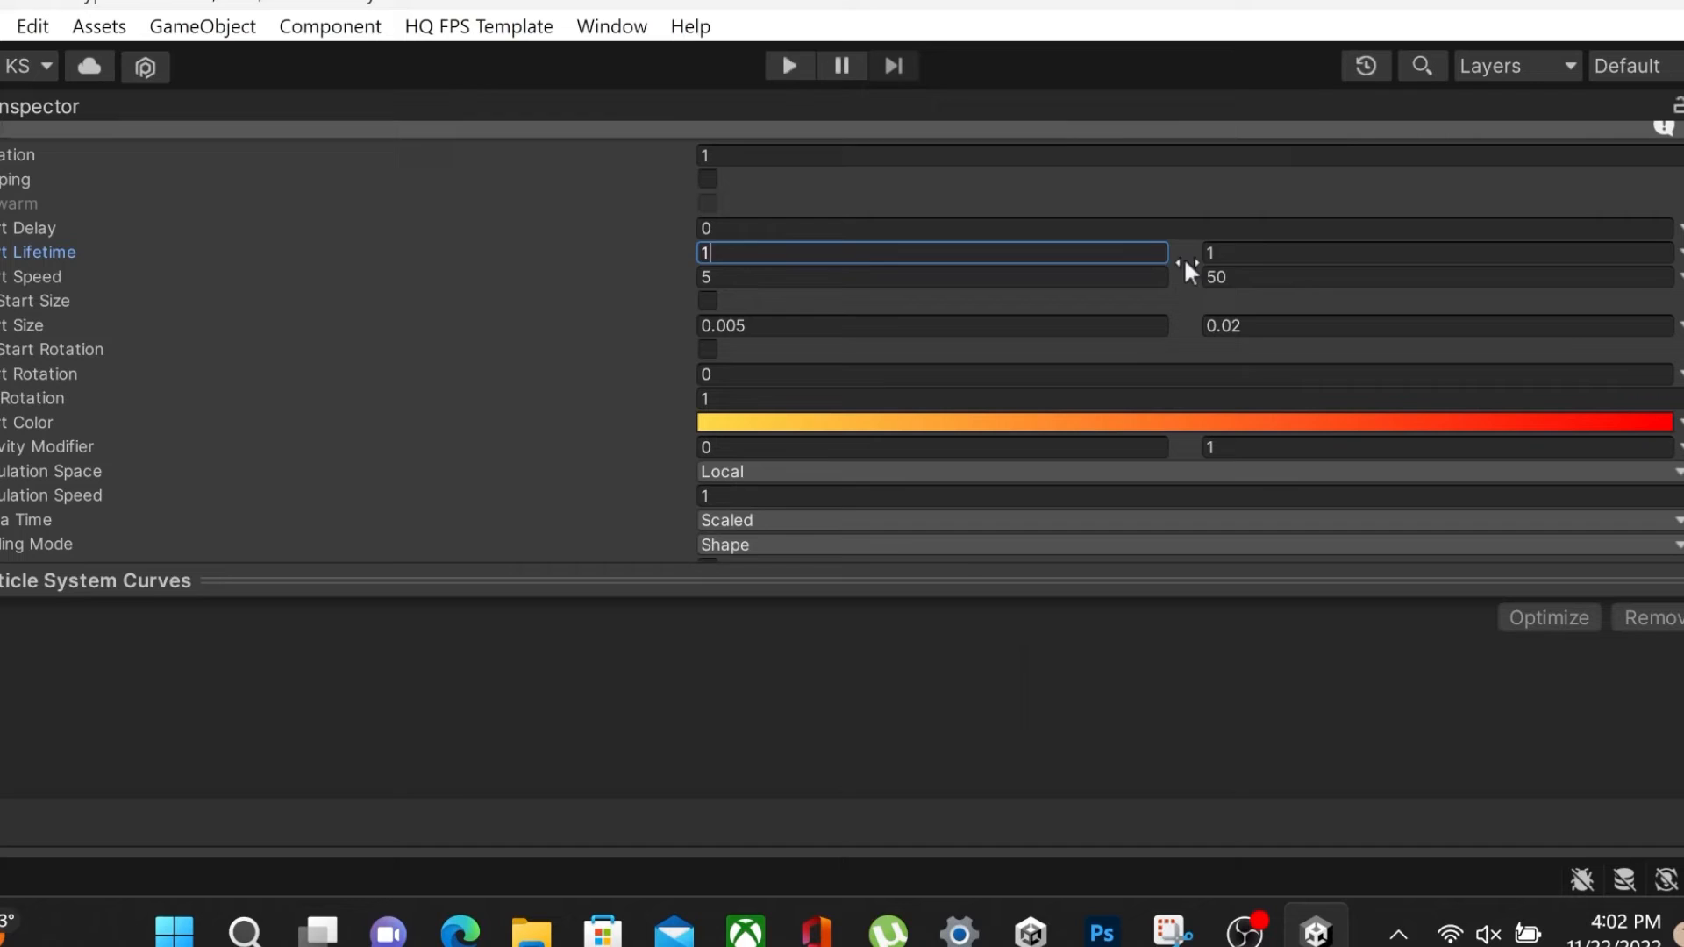
# Set SparksLonger's maximum Start Lifetime to 2 and its Start Speed range to 50 to 100
pyautogui.click(1264, 257)
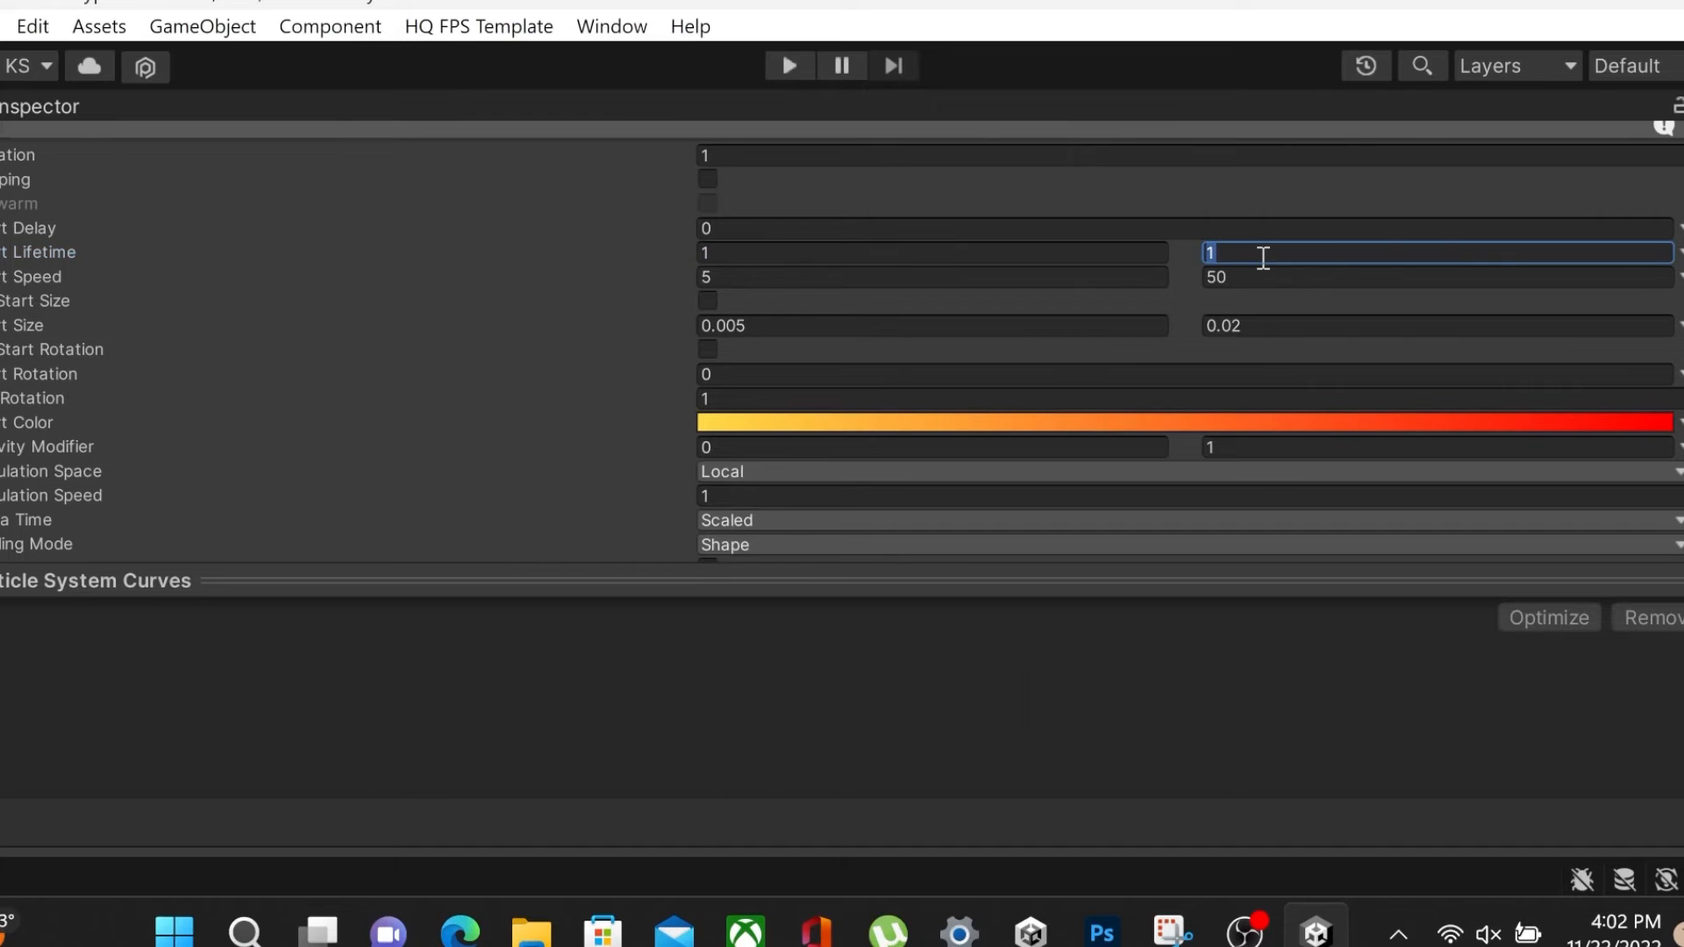
pyautogui.click(878, 279)
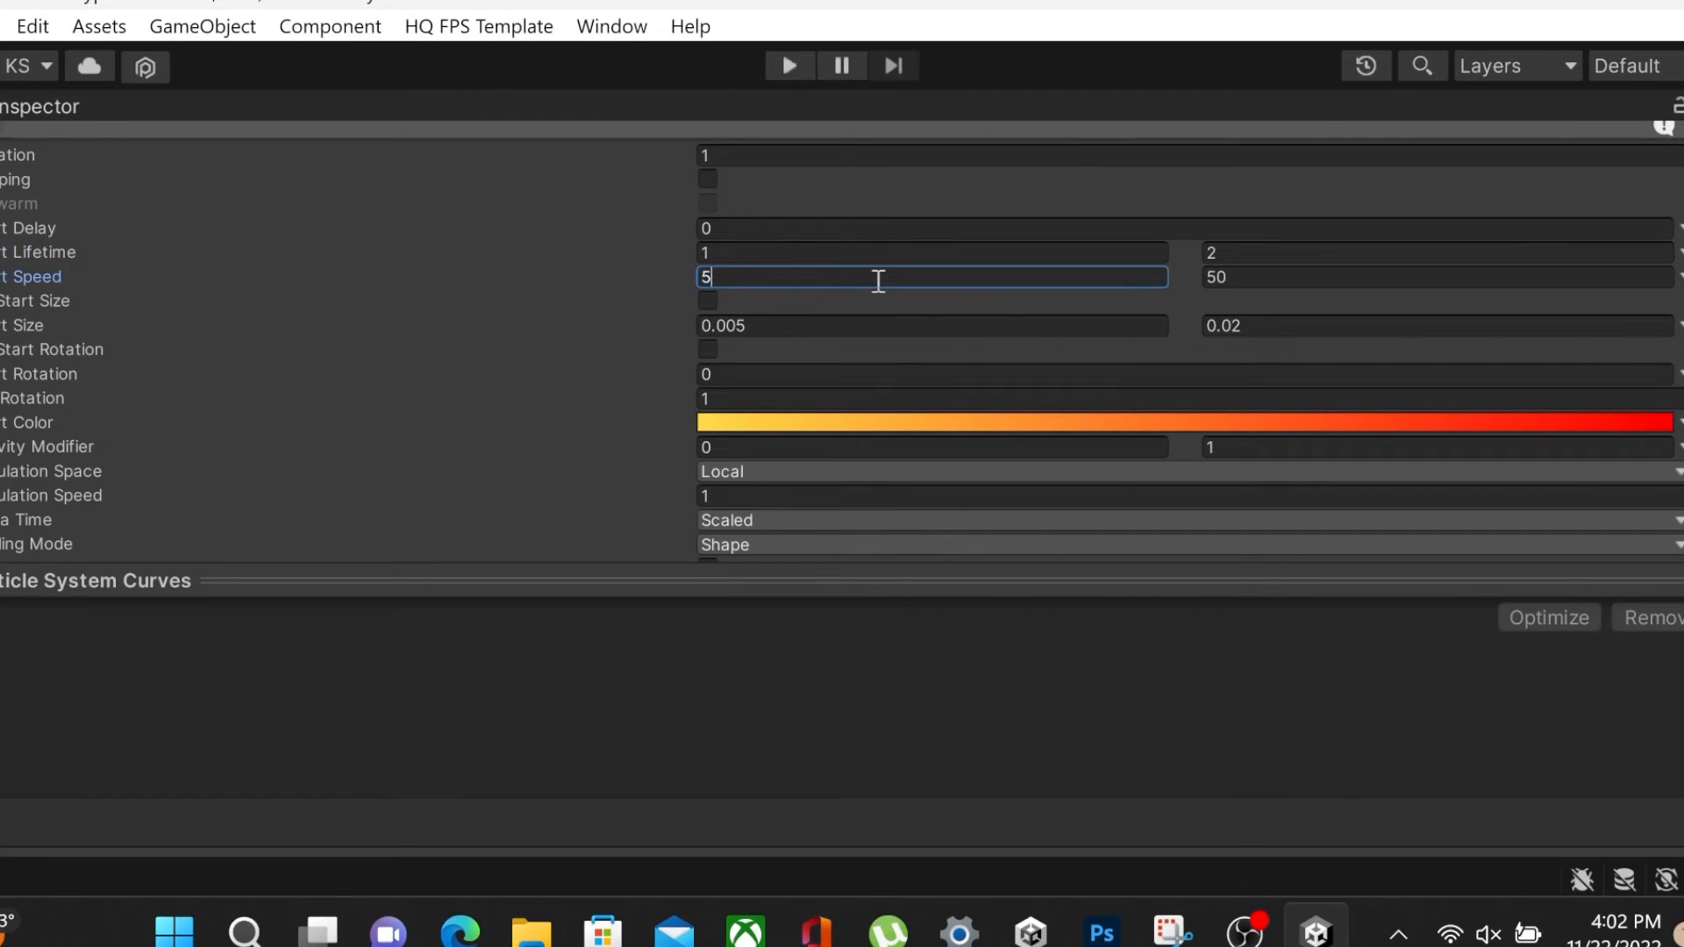
pyautogui.write('0')
pyautogui.click(1223, 284)
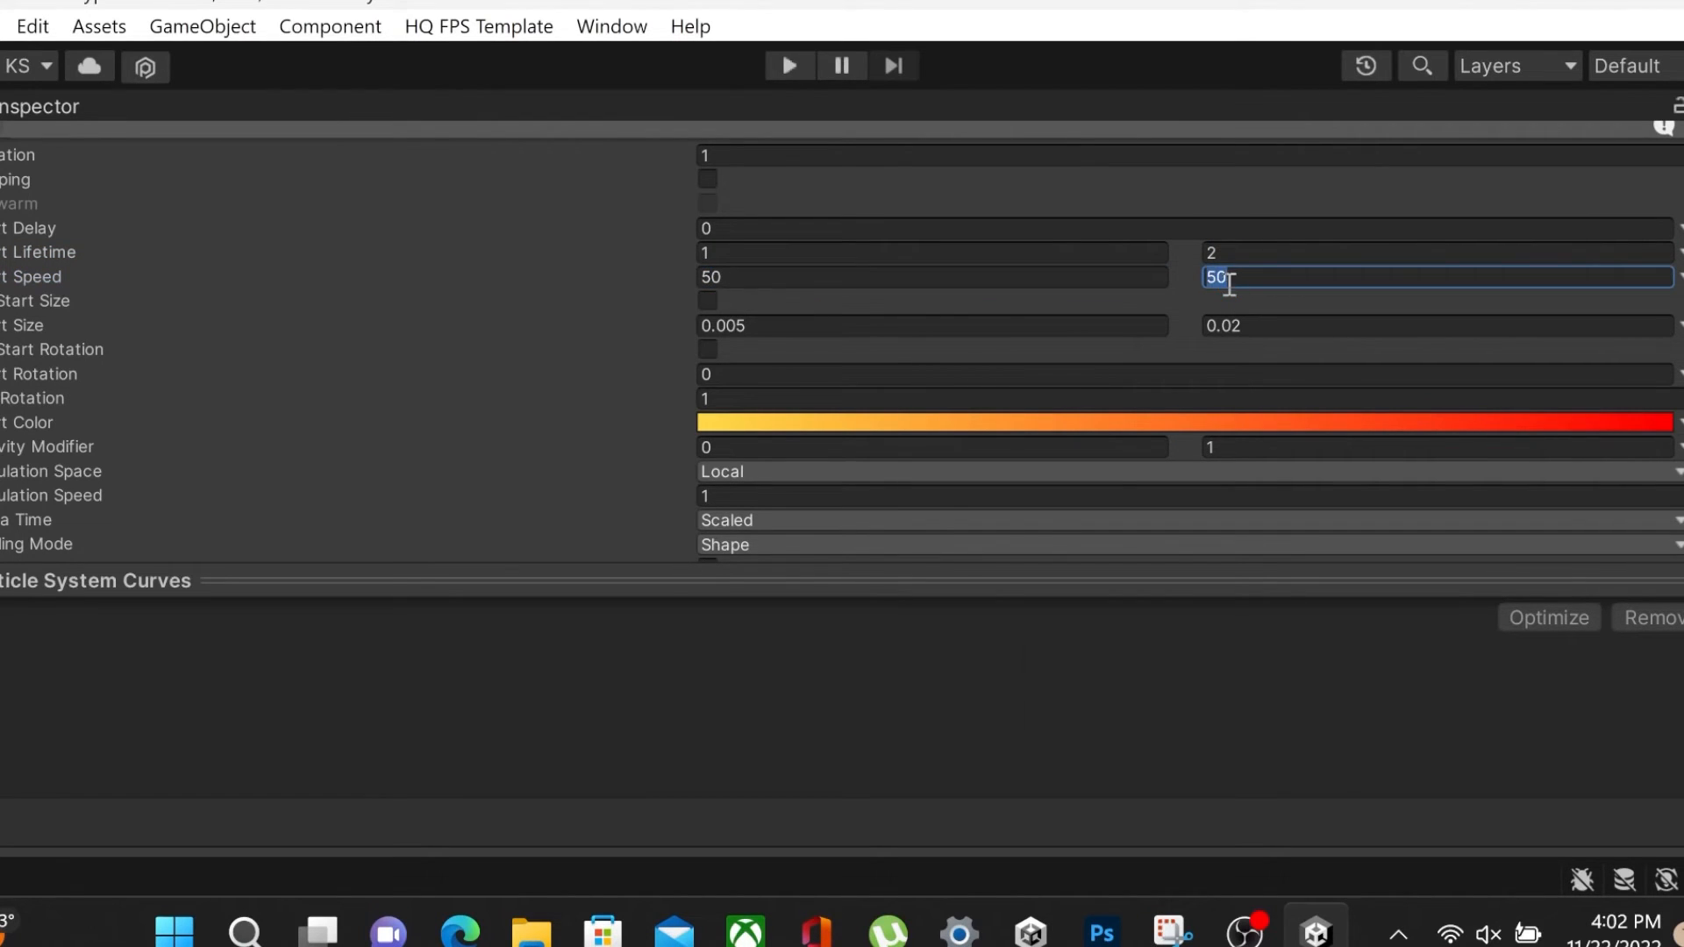
pyautogui.write('100')
# Set the Count range of the burst in SparksLonger's Emission module to 1 to 5
pyautogui.scroll(-8, 1402, 285)
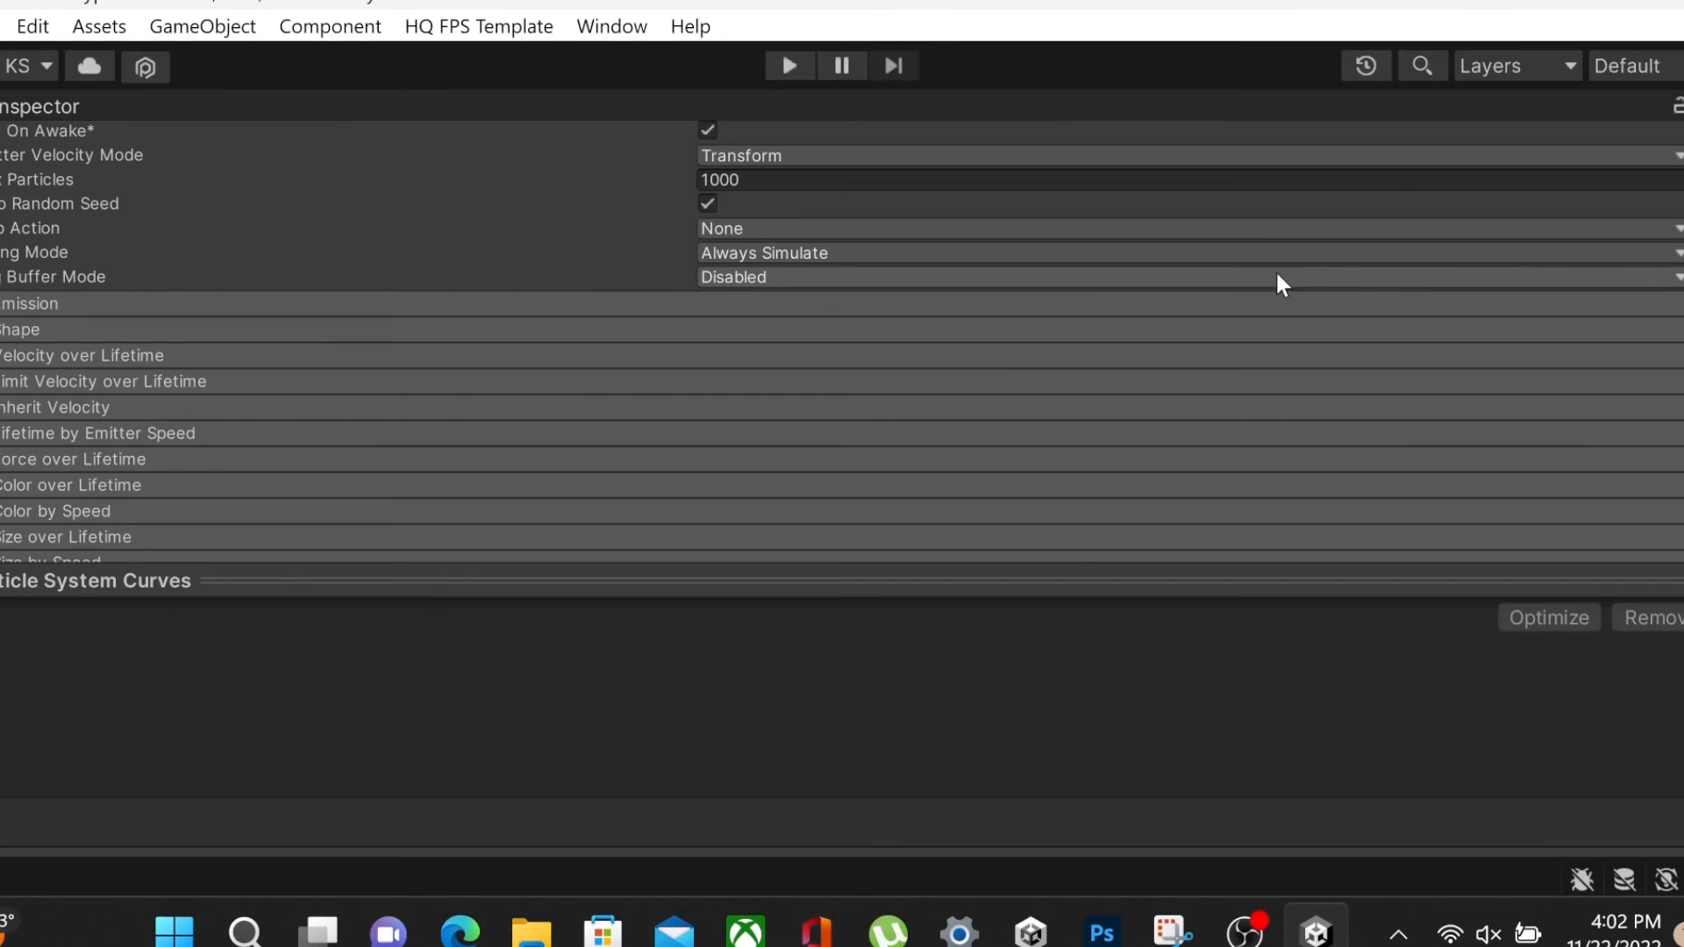
pyautogui.click(68, 304)
pyautogui.scroll(-2, 624, 351)
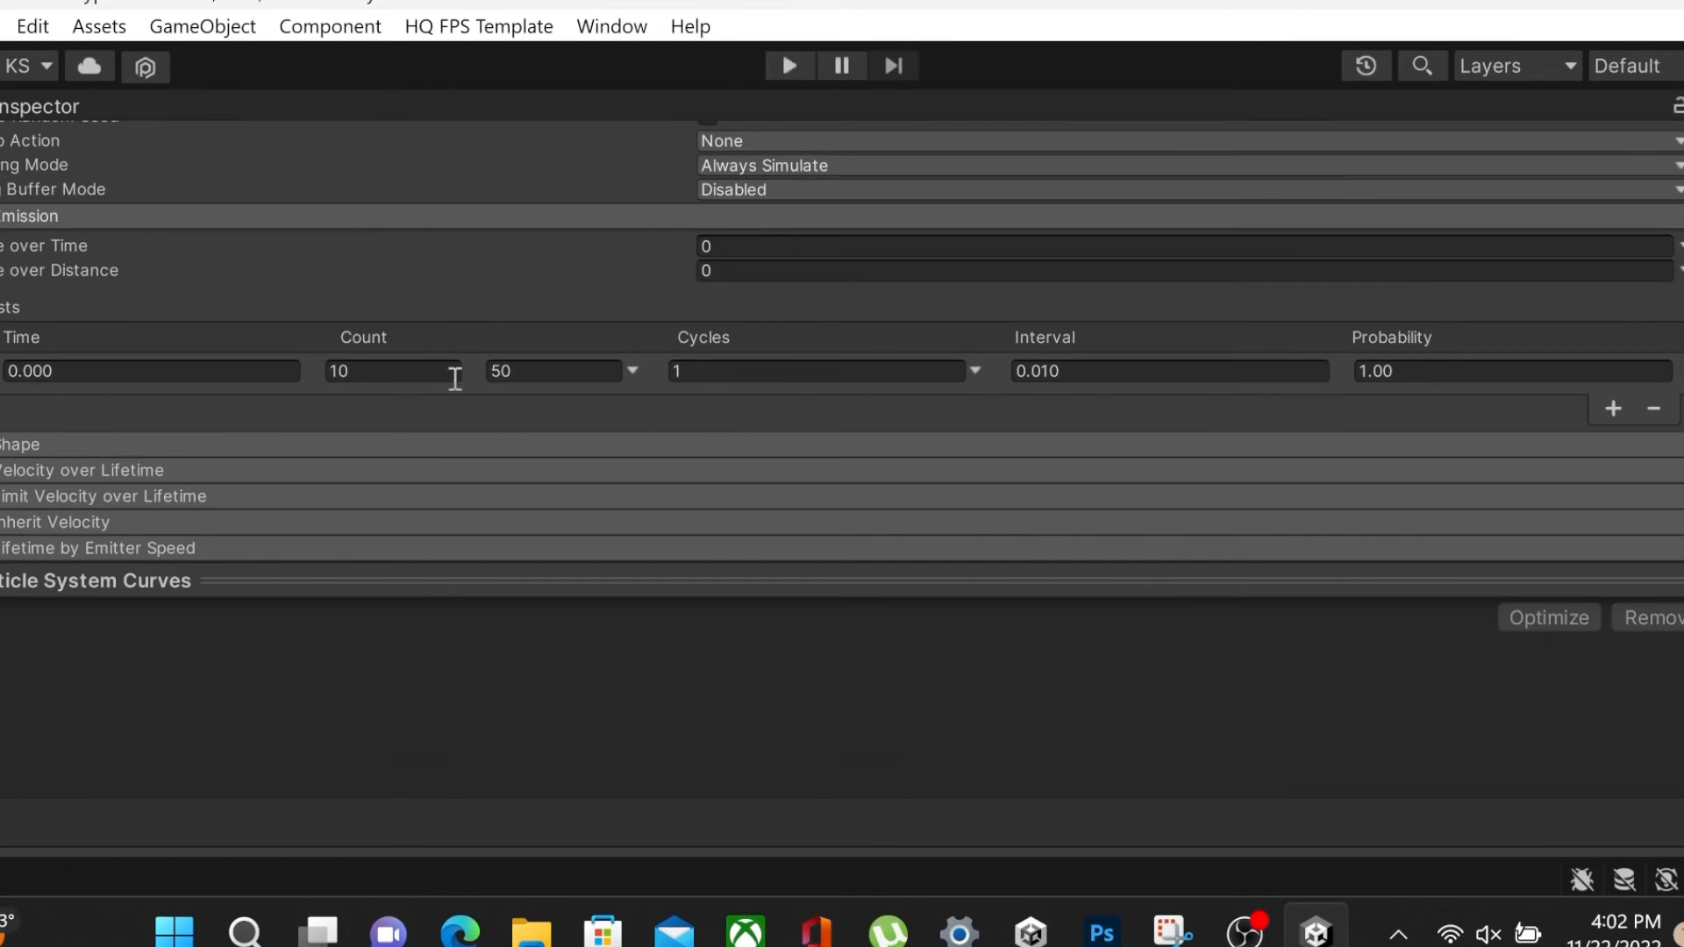
pyautogui.click(418, 371)
pyautogui.write('1')
pyautogui.press('Tab')
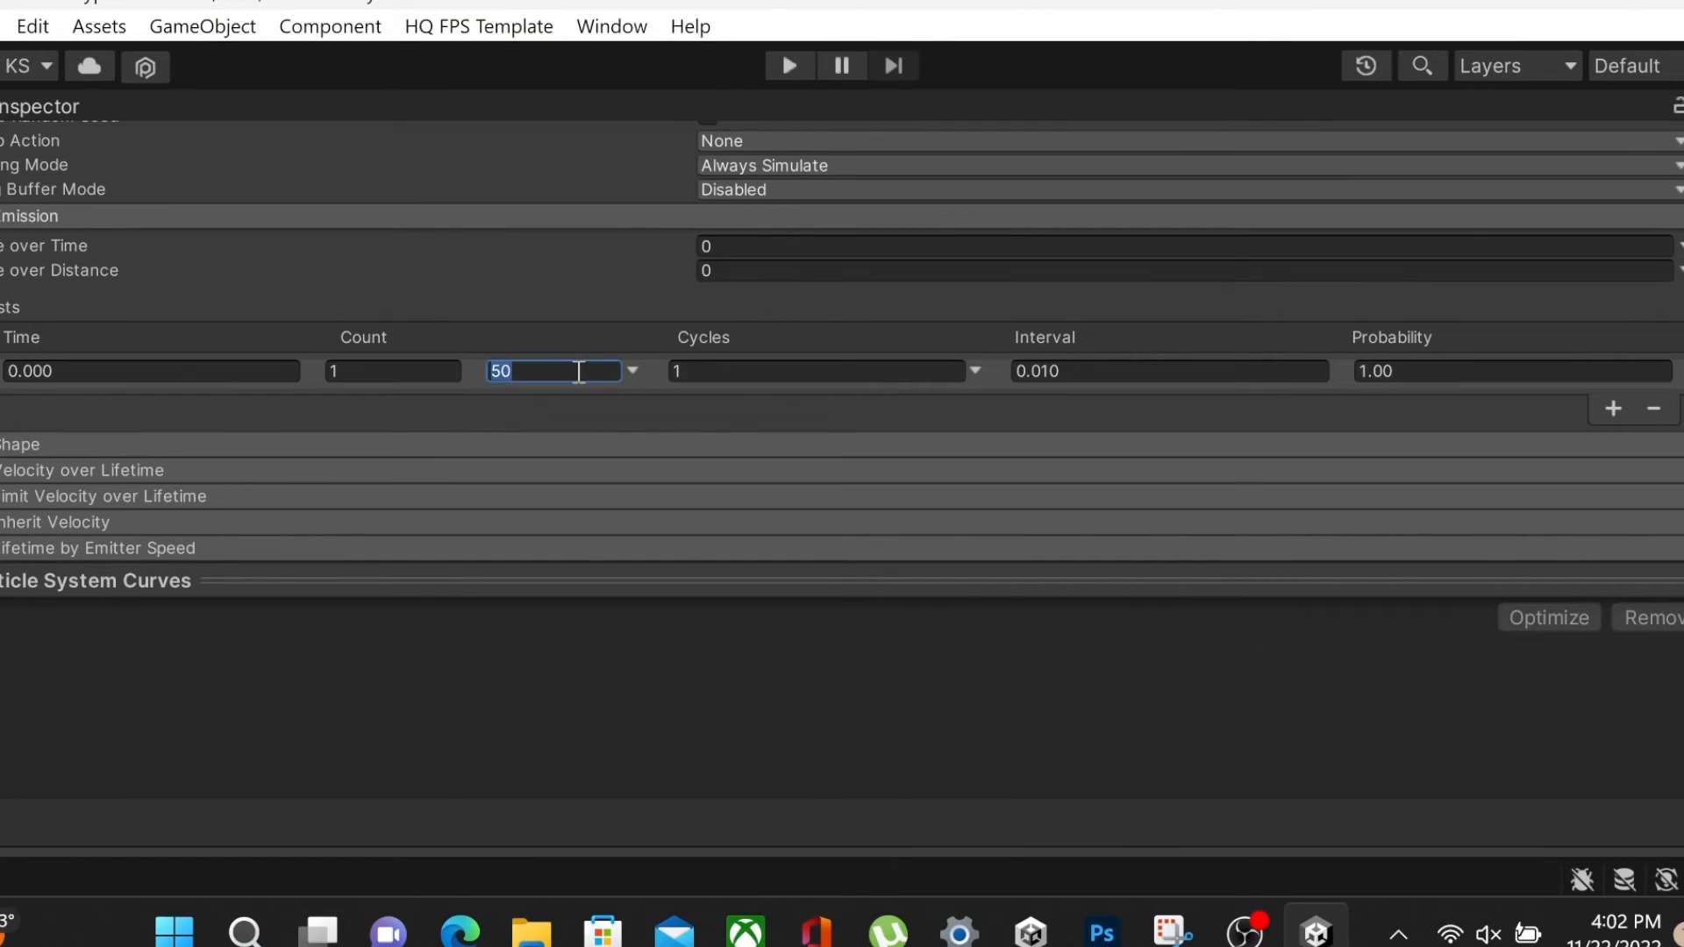
pyautogui.write('5')
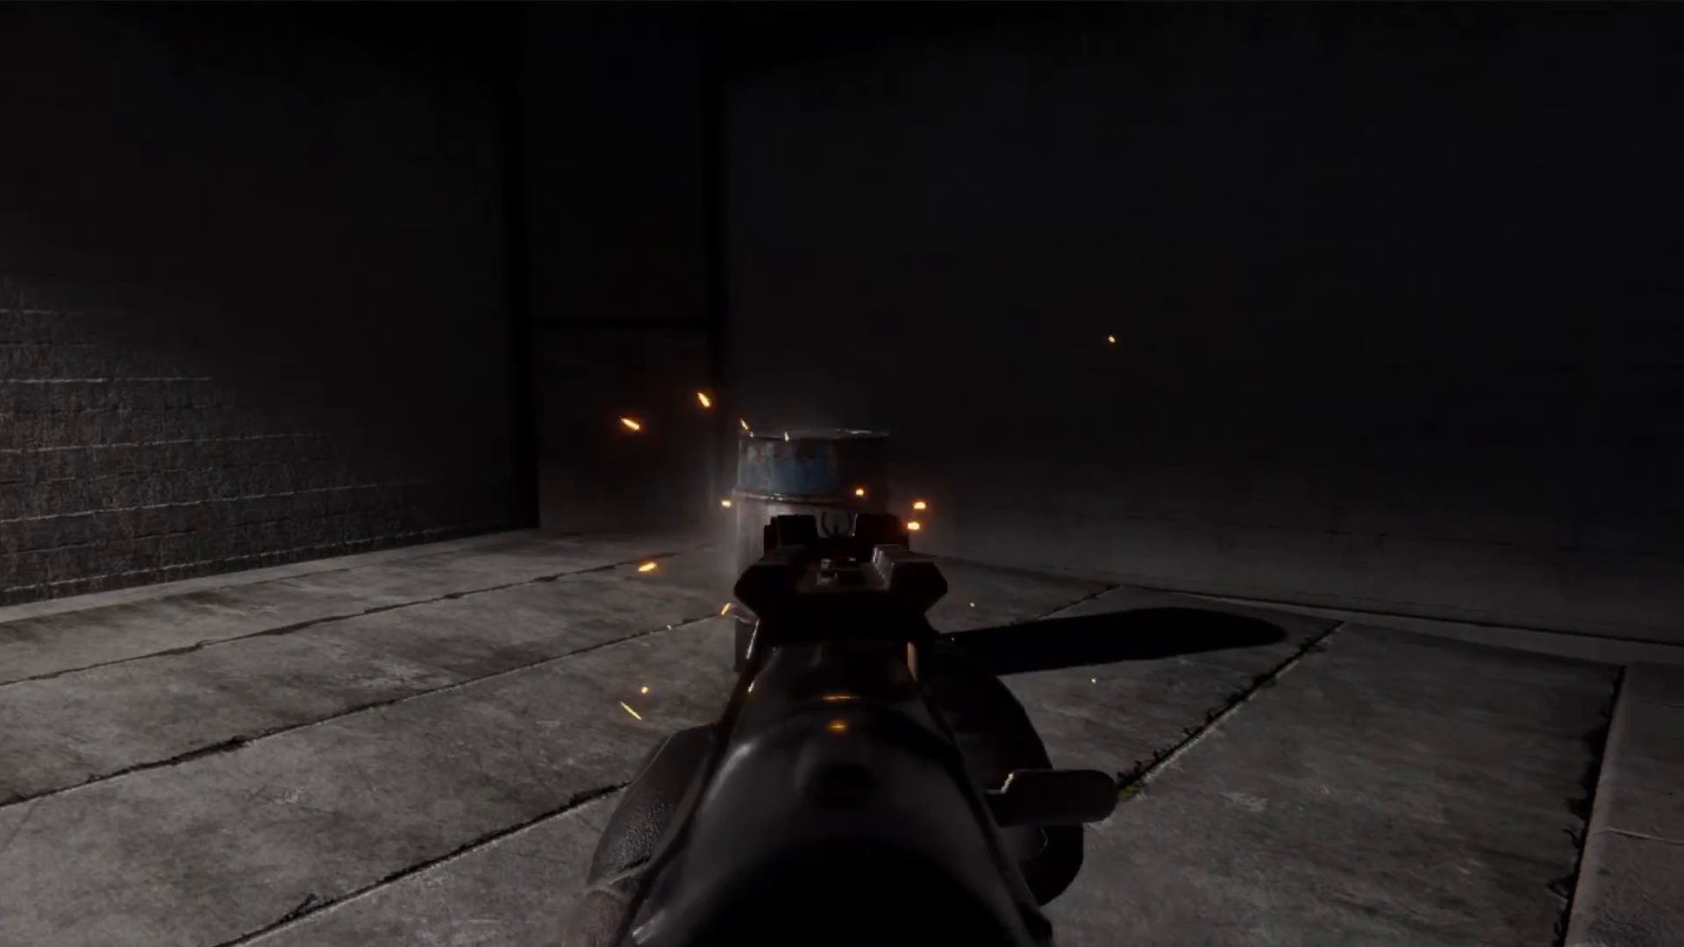